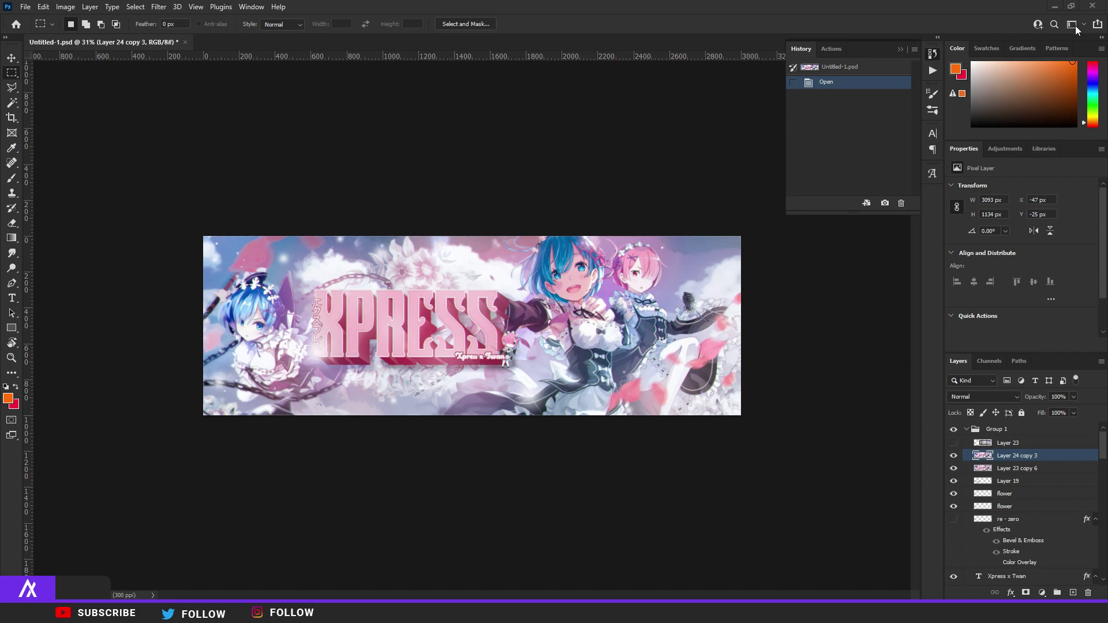
- Compare the banner with Layer 24 copy 3 and Layer 23 copy 6 toggled, leaving Layer 24 copy 3 hidden
{"action": "scroll", "coordinate": [504, 390], "scroll_direction": "up", "scroll_amount": 5}
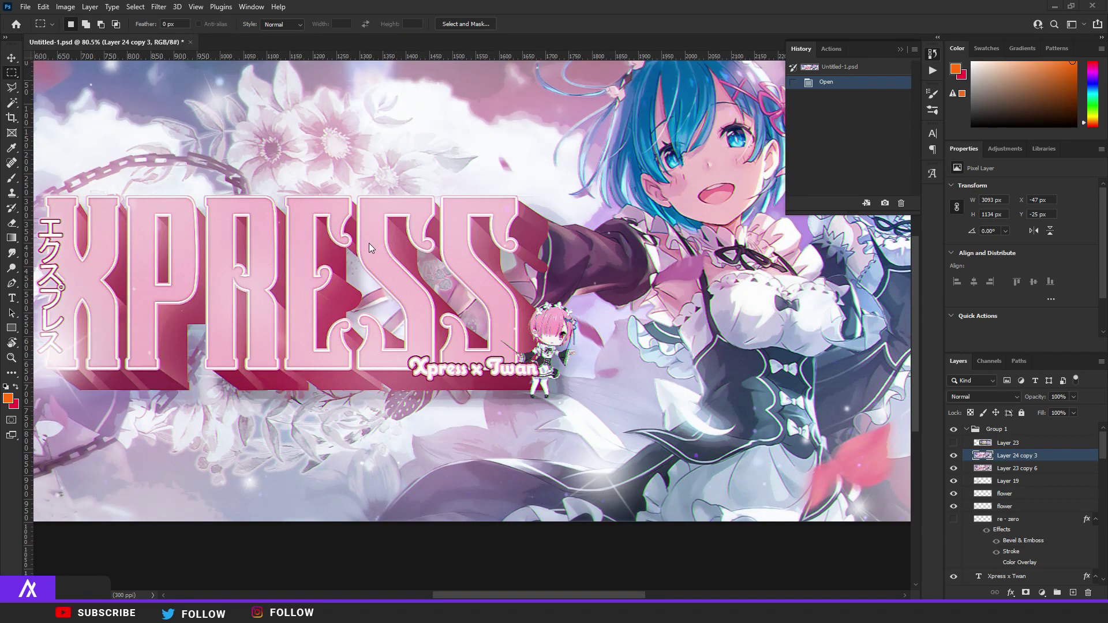
{"action": "scroll", "coordinate": [597, 374], "scroll_direction": "down", "scroll_amount": 4}
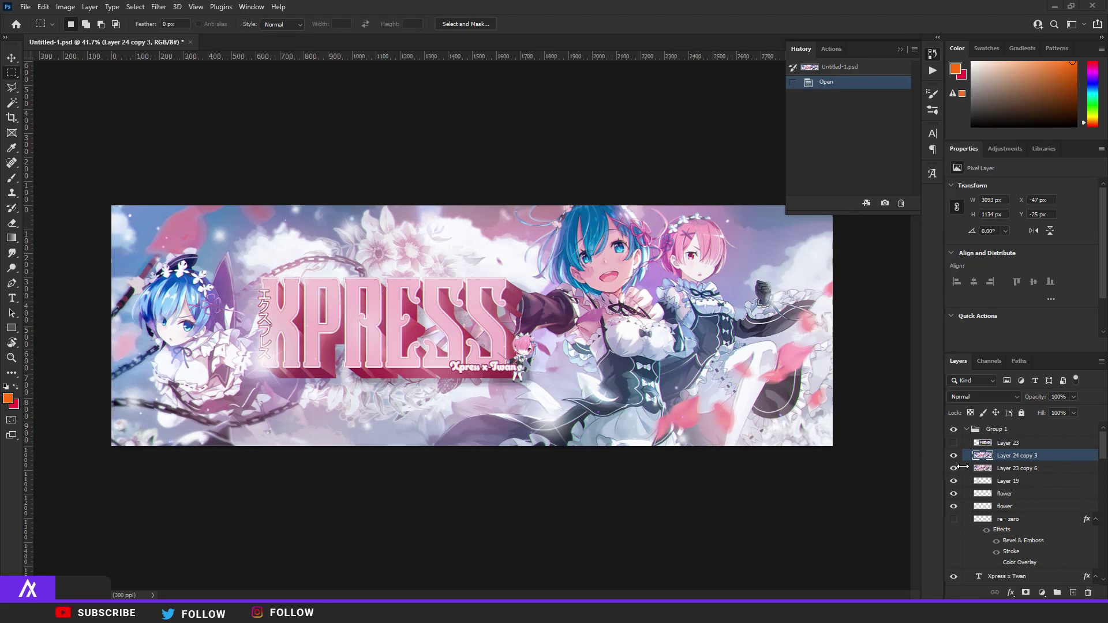
{"action": "left_click_drag", "start_coordinate": [954, 457], "coordinate": [955, 470]}
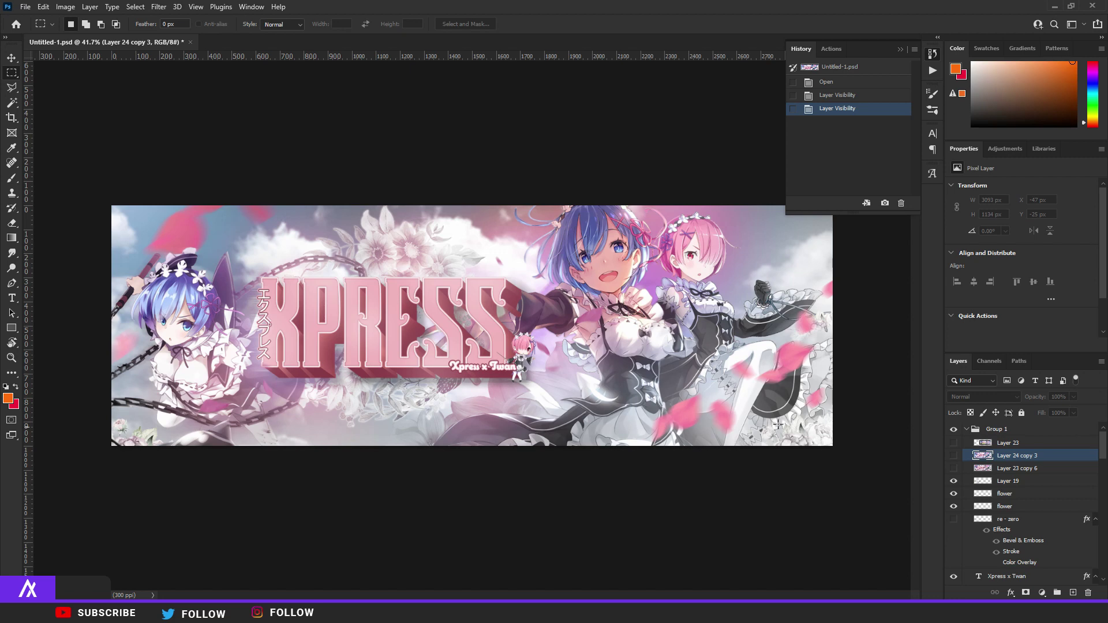
{"action": "left_click_drag", "start_coordinate": [954, 469], "coordinate": [955, 457]}
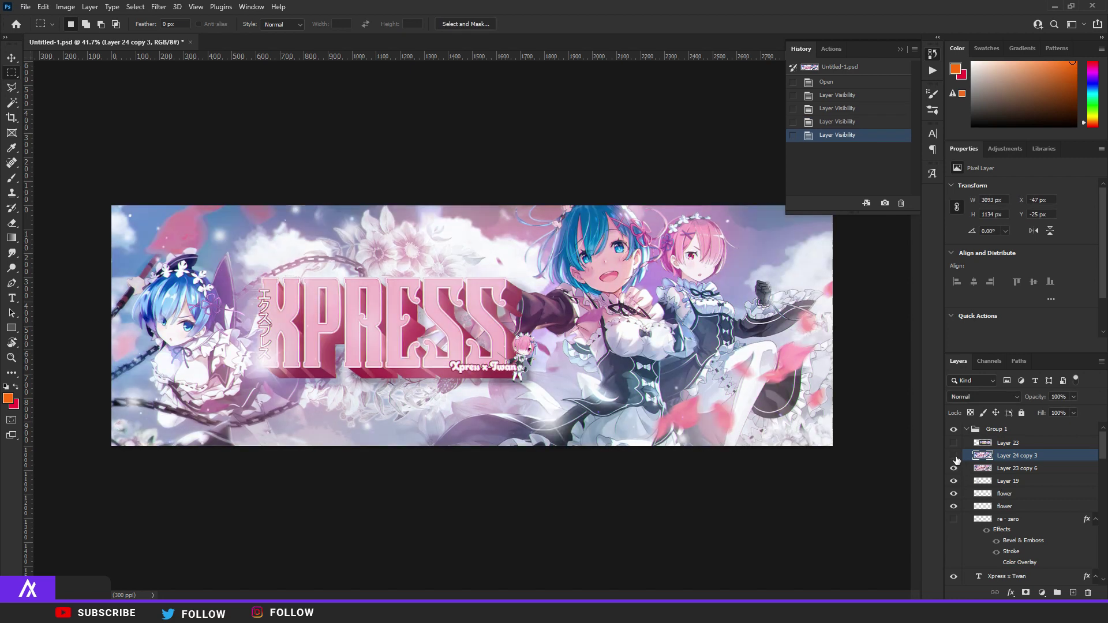
{"action": "left_click", "coordinate": [954, 457]}
{"action": "left_click", "coordinate": [956, 459]}
{"action": "left_click", "coordinate": [954, 457]}
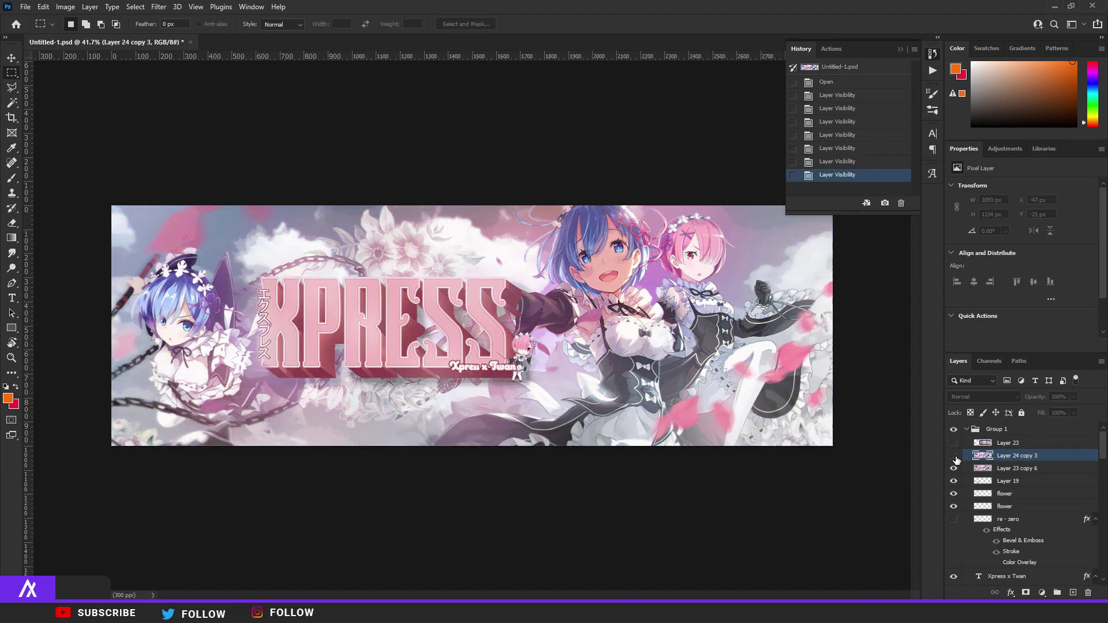
{"action": "left_click", "coordinate": [952, 458]}
{"action": "left_click", "coordinate": [953, 457]}
- Select Layer 23 copy 6 as the working layer
{"action": "scroll", "coordinate": [581, 275], "scroll_direction": "up", "scroll_amount": 3}
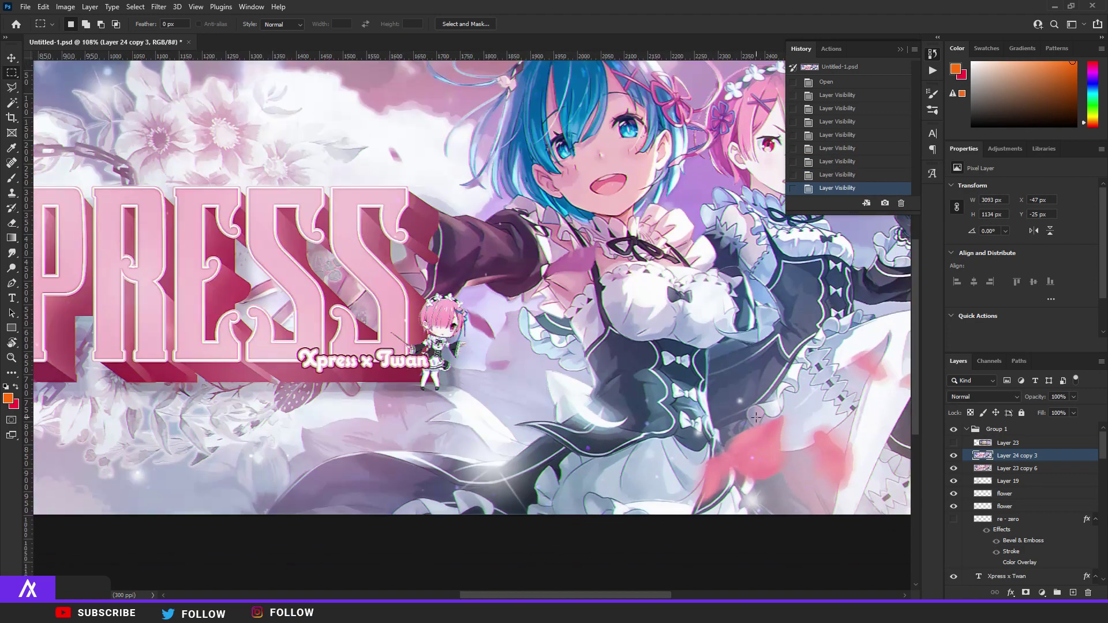
{"action": "scroll", "coordinate": [582, 275], "scroll_direction": "down", "scroll_amount": 5}
{"action": "left_click", "coordinate": [995, 468]}
- Select all layers down to Layer 0, duplicate them and merge the copies into one layer
{"action": "key", "text": "ctrl+j"}
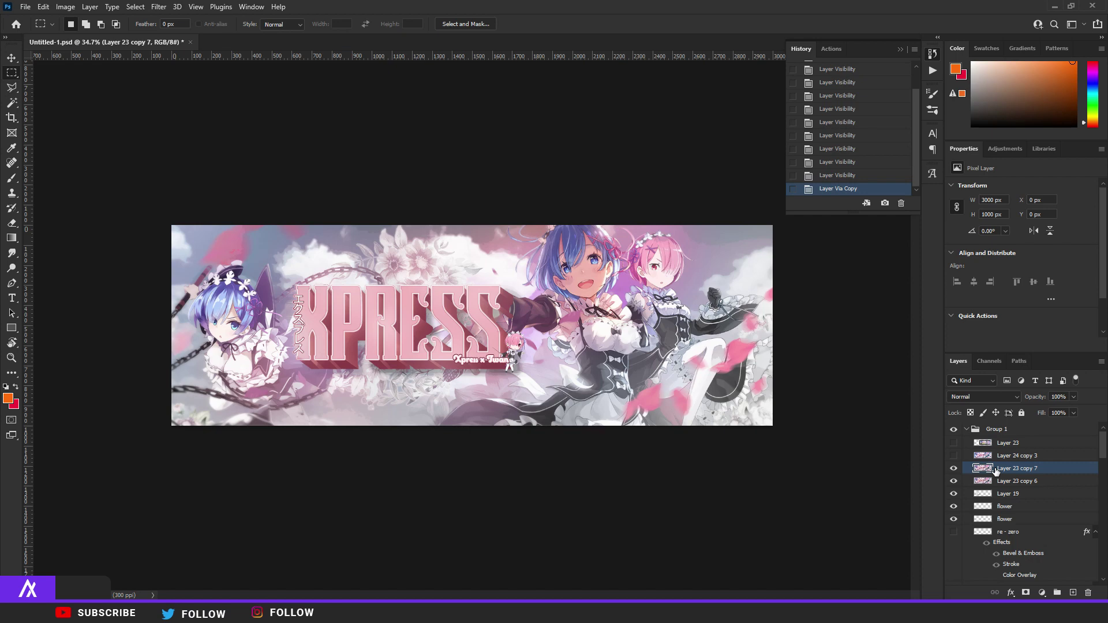
{"action": "key", "text": "Delete"}
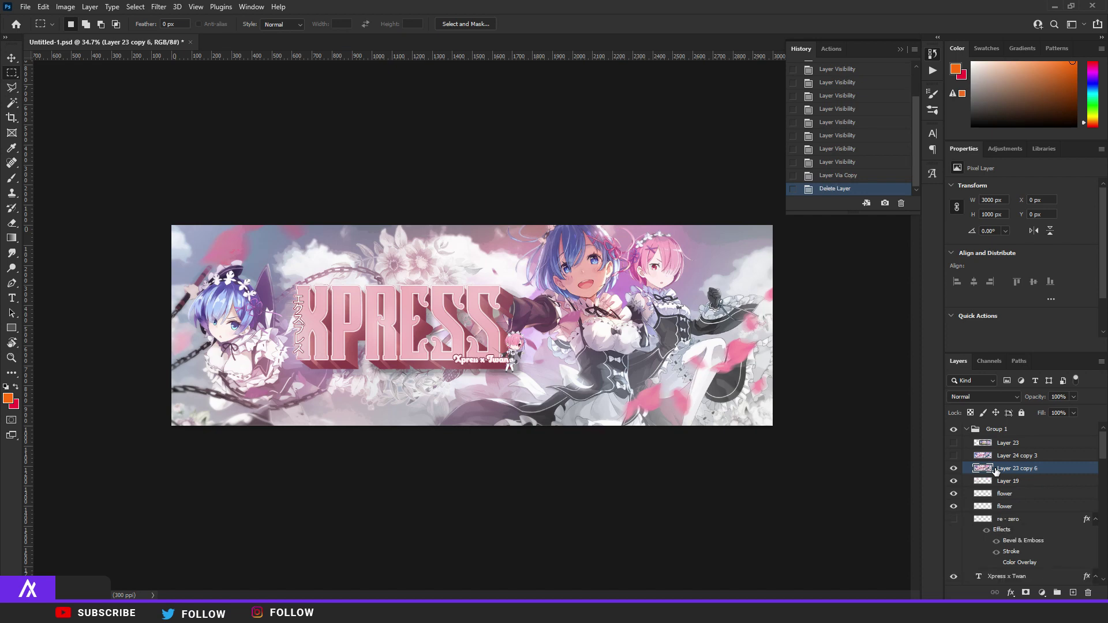
{"action": "scroll", "coordinate": [995, 468], "scroll_direction": "down", "scroll_amount": 10}
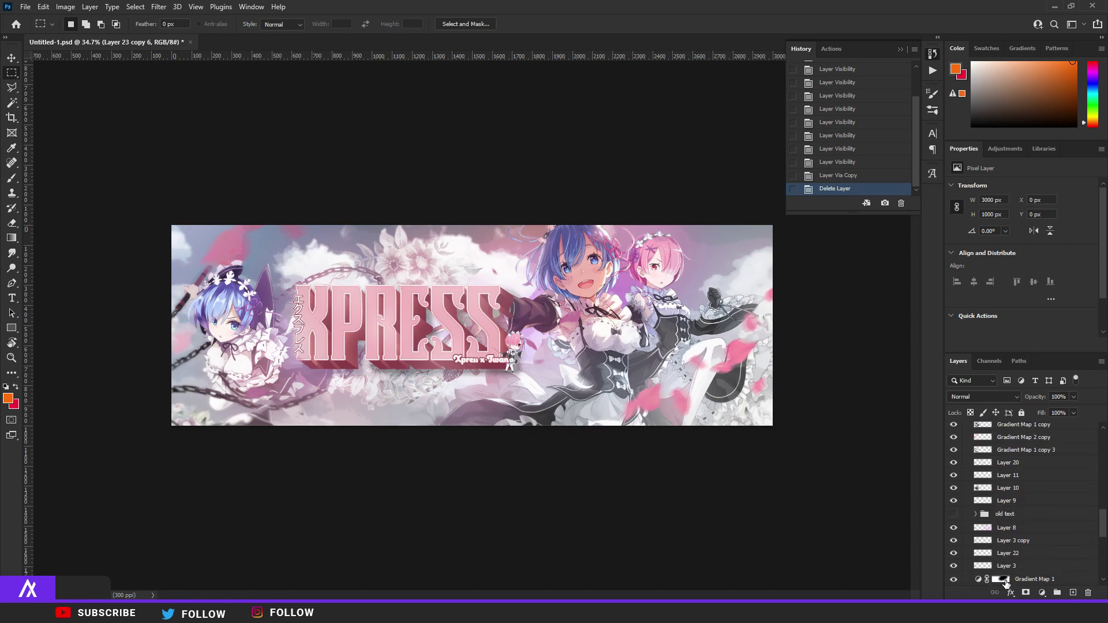
{"action": "scroll", "coordinate": [1013, 581], "scroll_direction": "down", "scroll_amount": 3}
{"action": "left_click", "coordinate": [1016, 580], "text": "shift"}
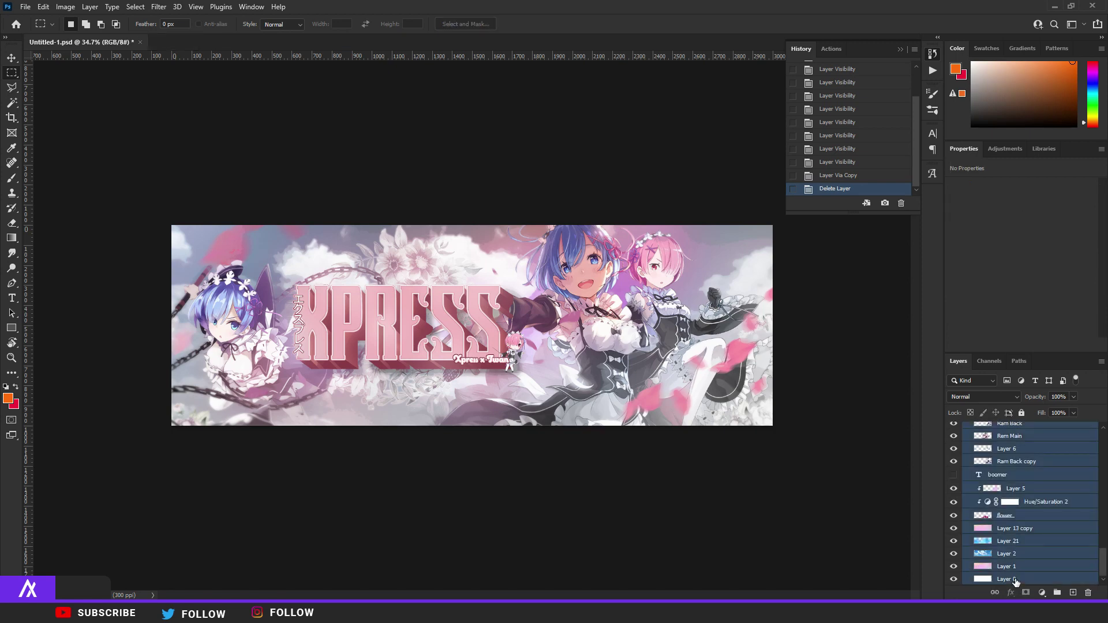
{"action": "key", "text": "ctrl+j"}
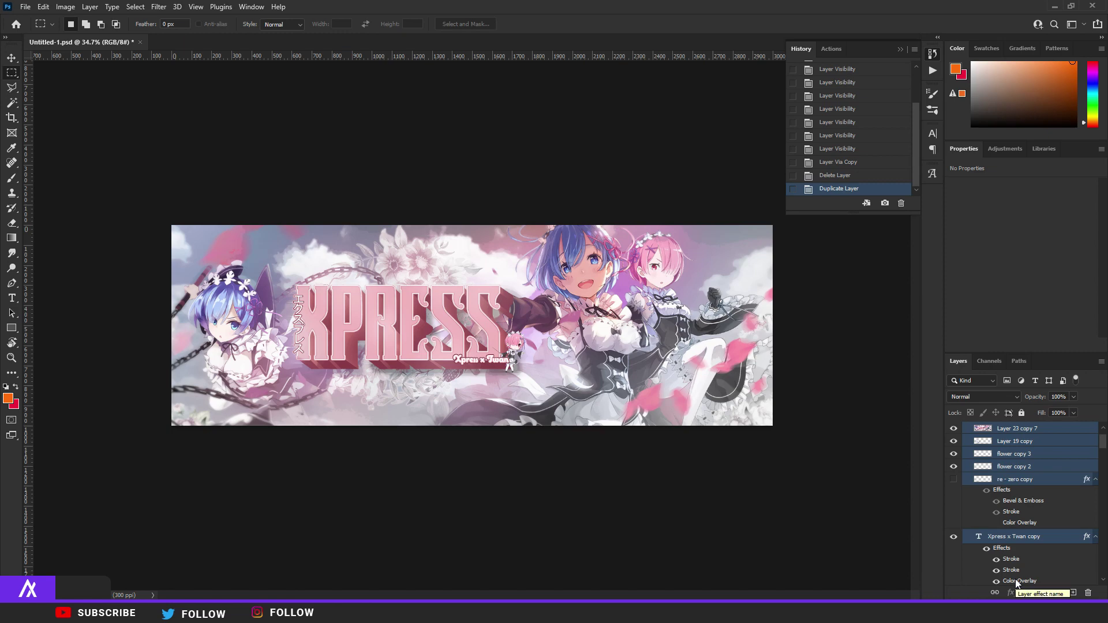
{"action": "key", "text": "ctrl+e"}
- Cut the 3000×1000 canvas into Layer 24, delete leftover Layer 23 copy 7, and launch Camera Raw
{"action": "scroll", "coordinate": [998, 544], "scroll_direction": "up", "scroll_amount": 1}
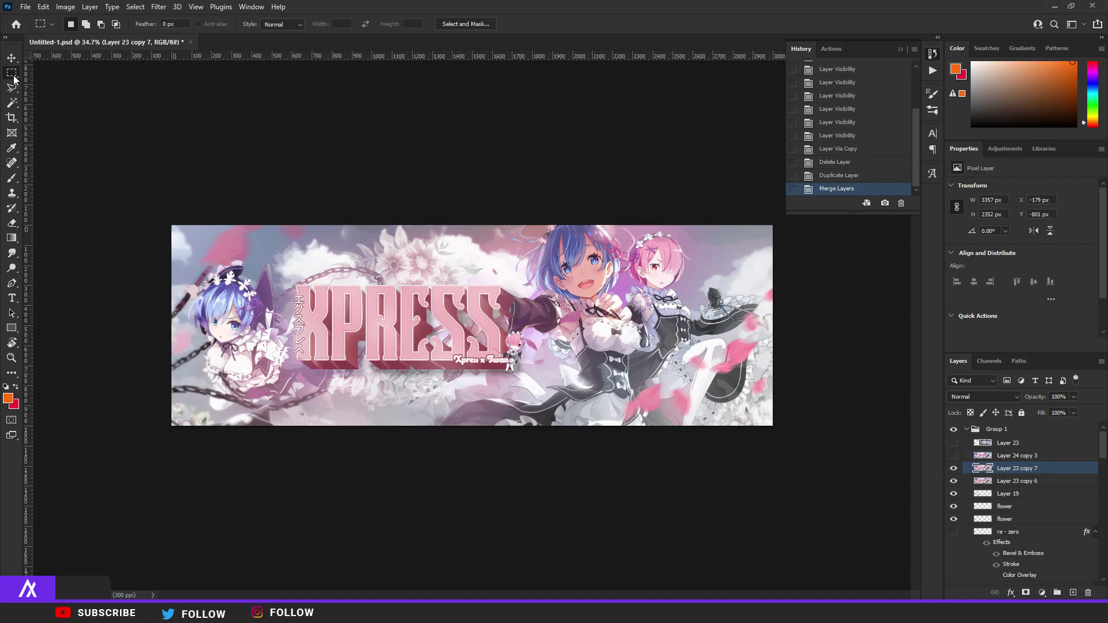
{"action": "left_click_drag", "start_coordinate": [146, 206], "coordinate": [981, 474]}
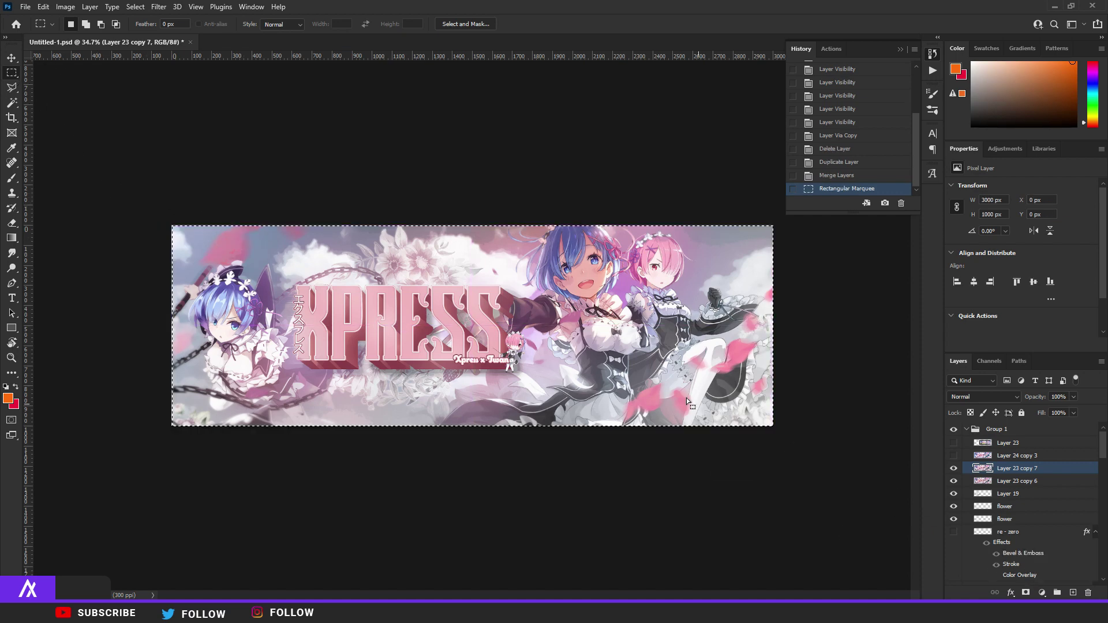
{"action": "right_click", "coordinate": [327, 282]}
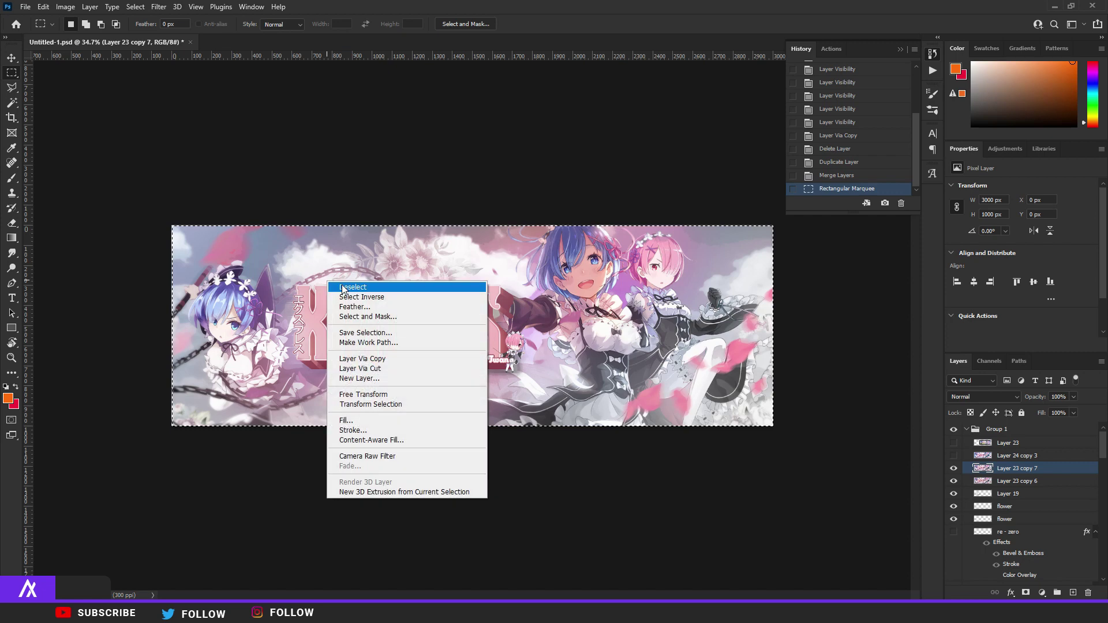
{"action": "left_click", "coordinate": [401, 367]}
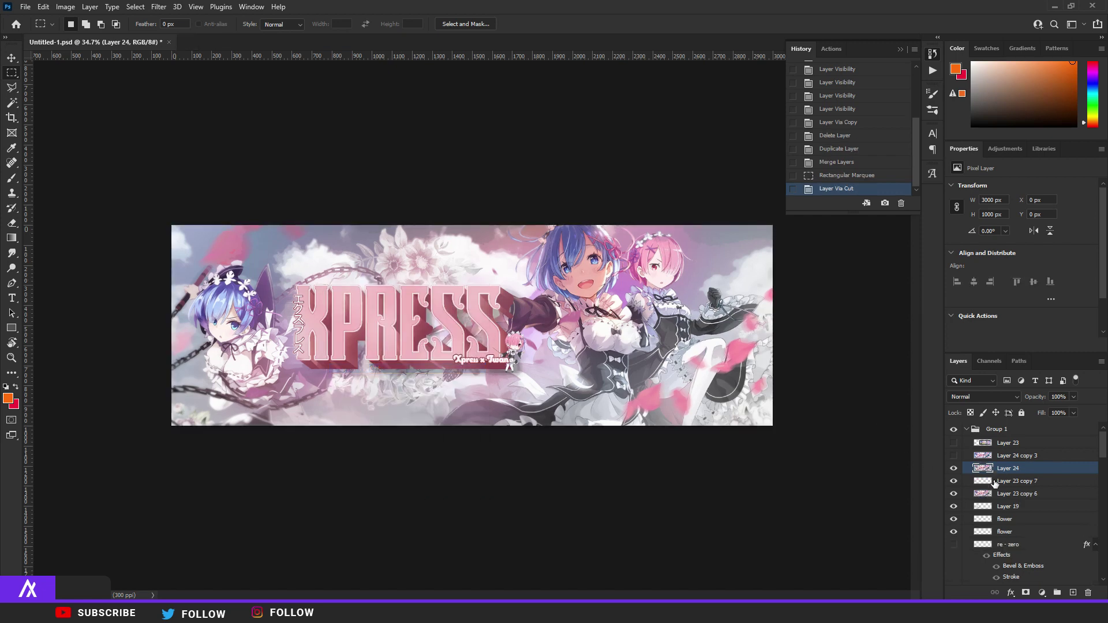
{"action": "left_click", "coordinate": [1016, 481]}
{"action": "key", "text": "Delete"}
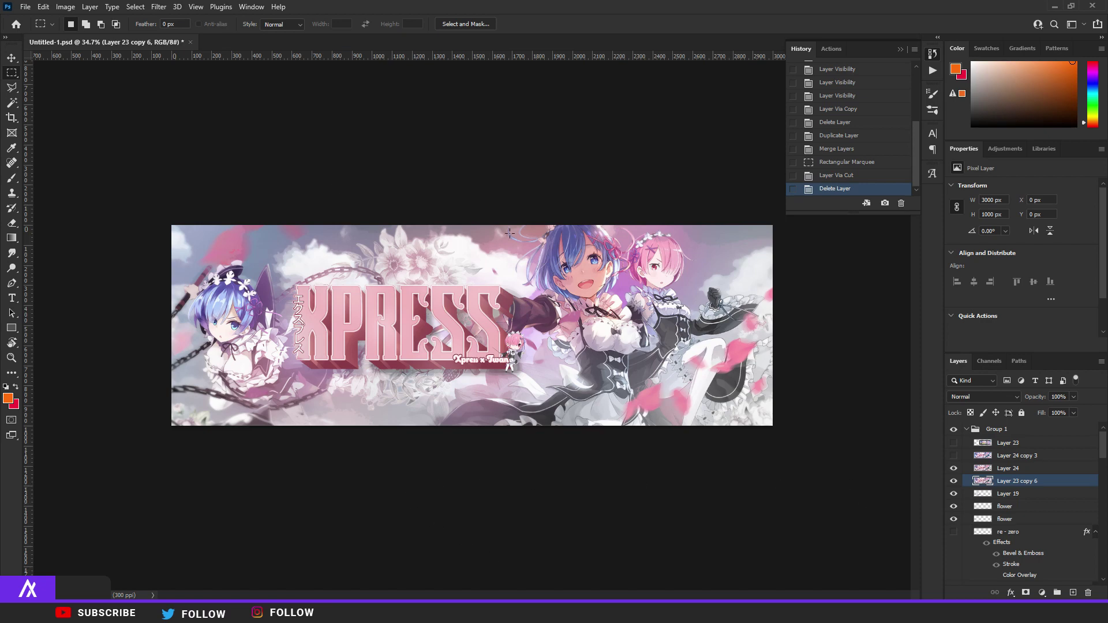
{"action": "key", "text": "ctrl+shift+a"}
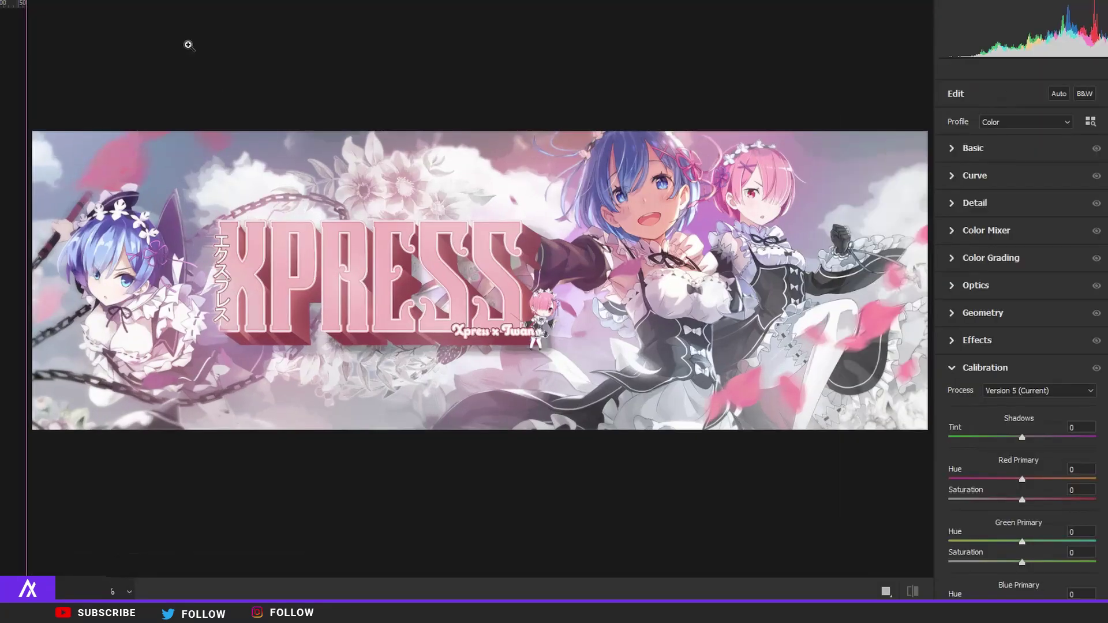
- In Basic, raise Contrast to +13 and compare Before/After side by side and stacked
{"action": "left_click", "coordinate": [957, 151]}
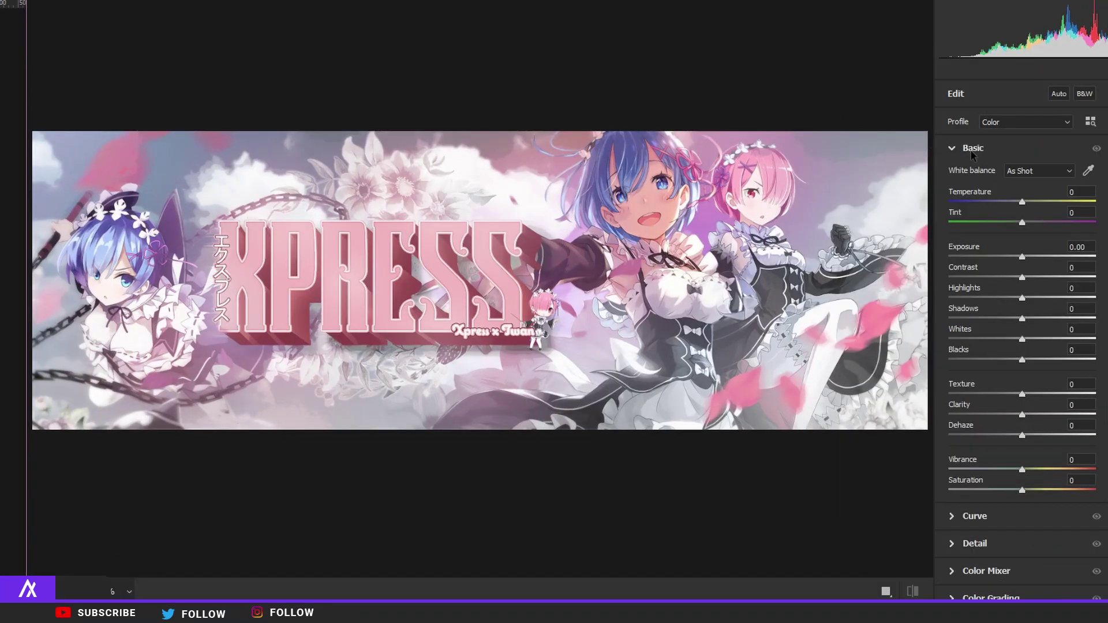
{"action": "left_click_drag", "start_coordinate": [1022, 277], "coordinate": [1031, 277]}
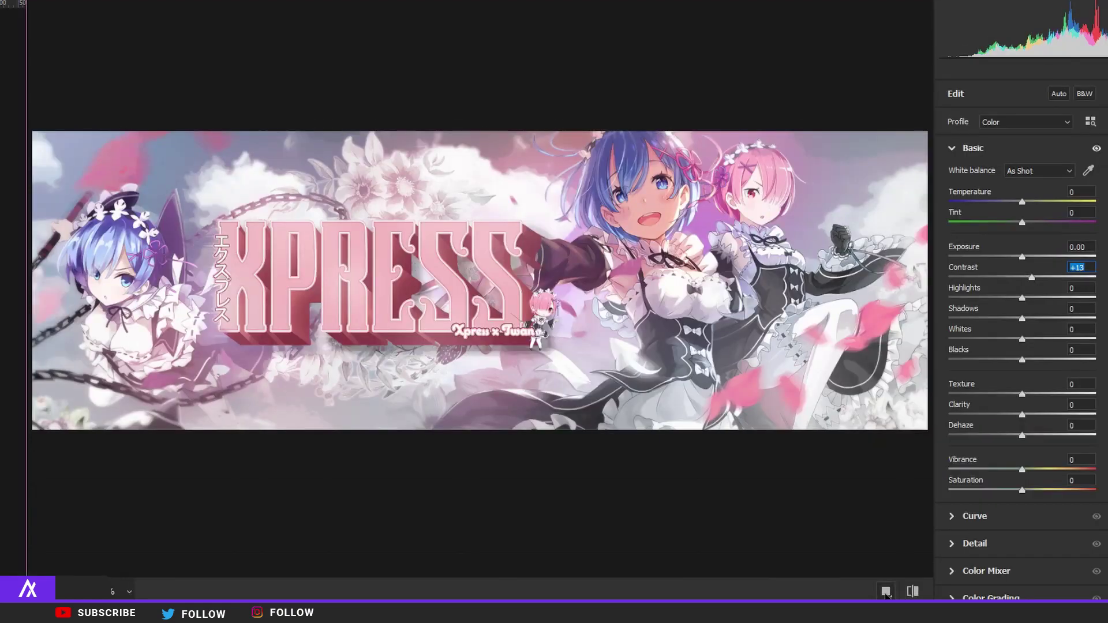
{"action": "left_click", "coordinate": [788, 476]}
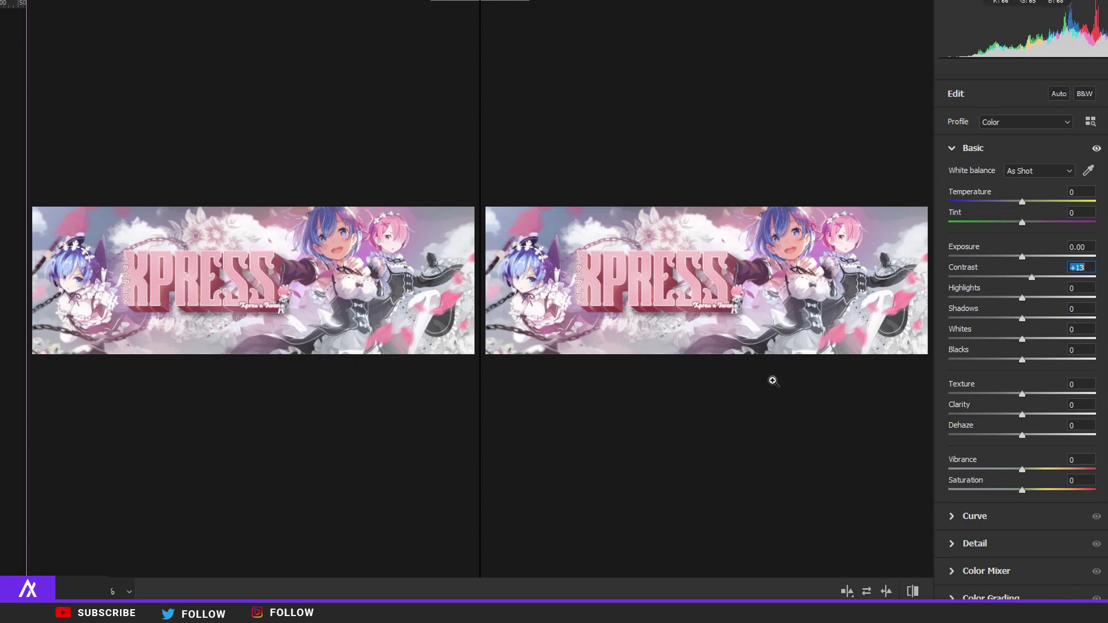
{"action": "left_click", "coordinate": [847, 591]}
{"action": "left_click", "coordinate": [847, 591]}
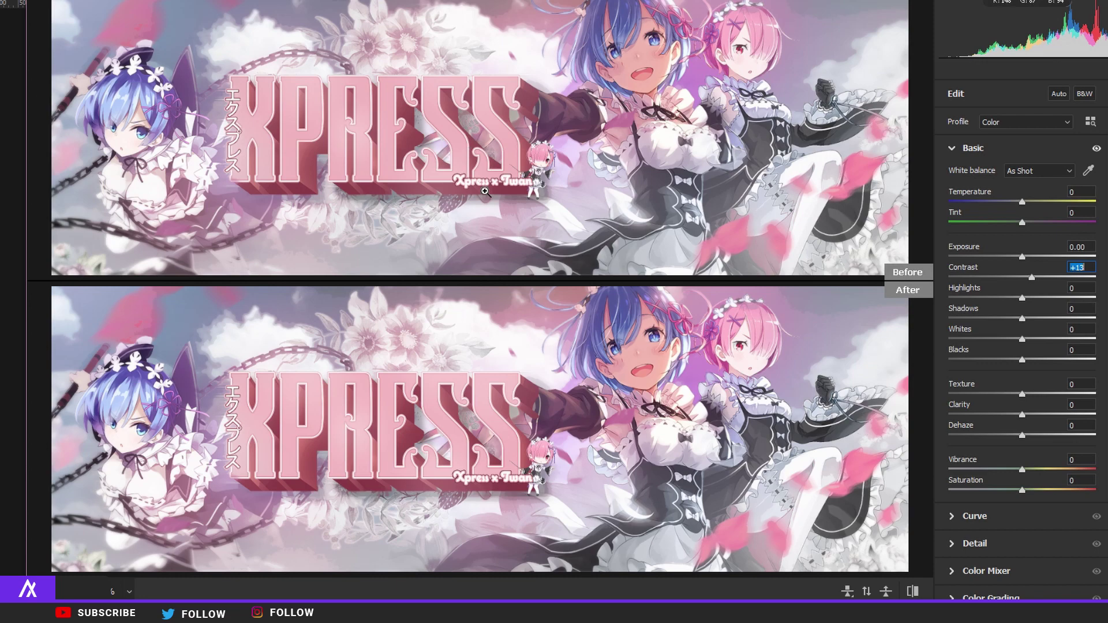
- Try Contrast at +100, reset Highlights to 0, then settle Contrast at +19
{"action": "type", "text": "100"}
{"action": "key", "text": "Tab"}
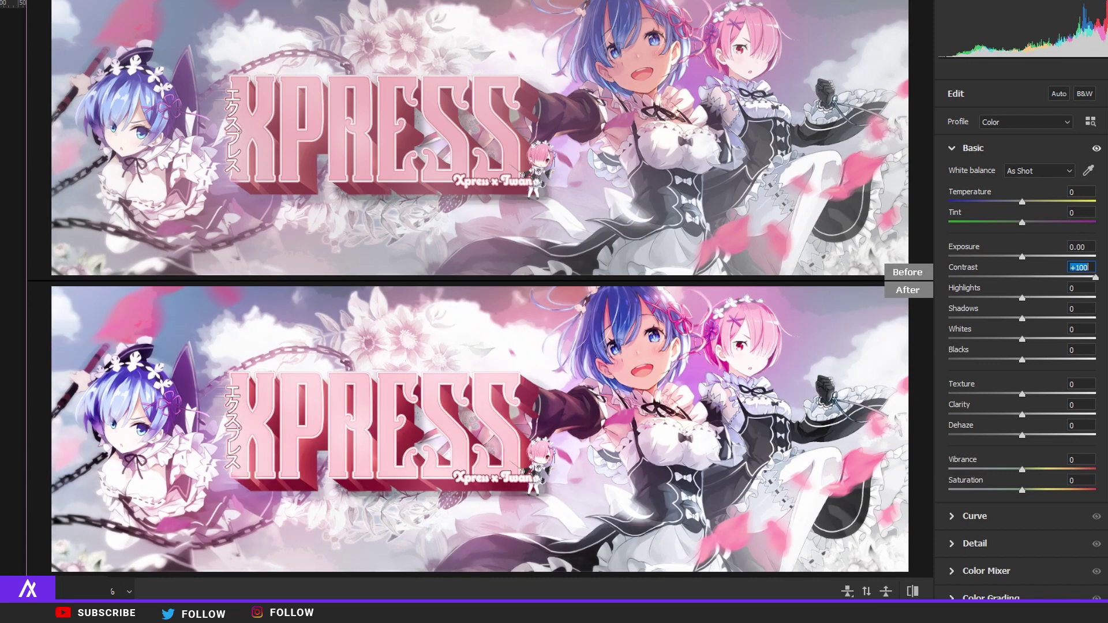
{"action": "type", "text": "-26-2"}
{"action": "key", "text": "BackSpace"}
{"action": "key", "text": "BackSpace"}
{"action": "key", "text": "shift+Tab"}
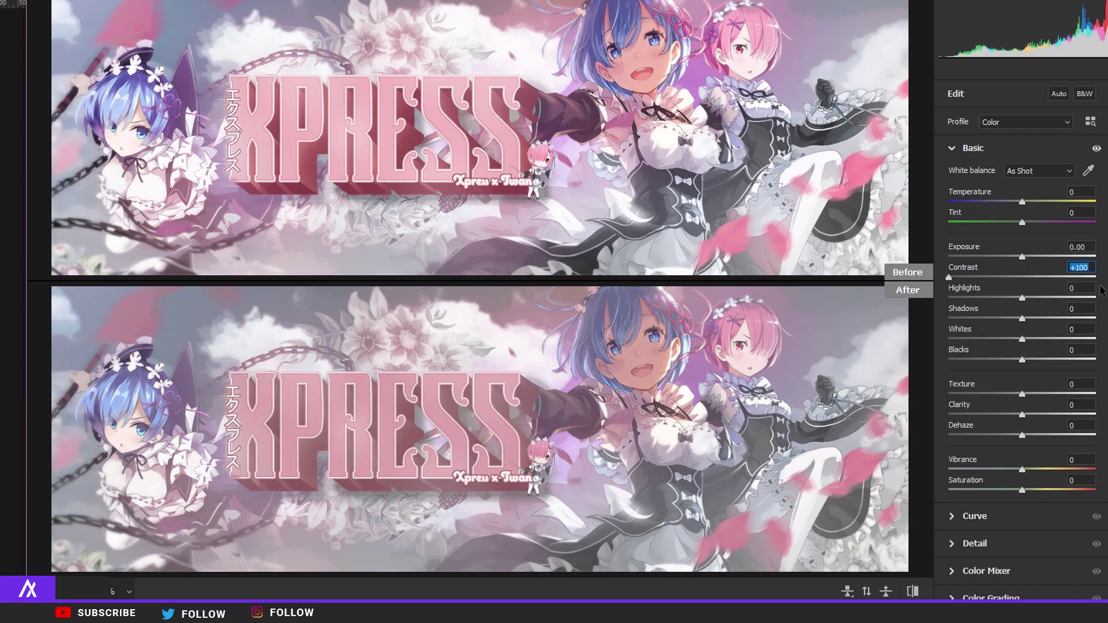
{"action": "key", "text": "BackSpace"}
{"action": "type", "text": "19"}
{"action": "key", "text": "Return"}
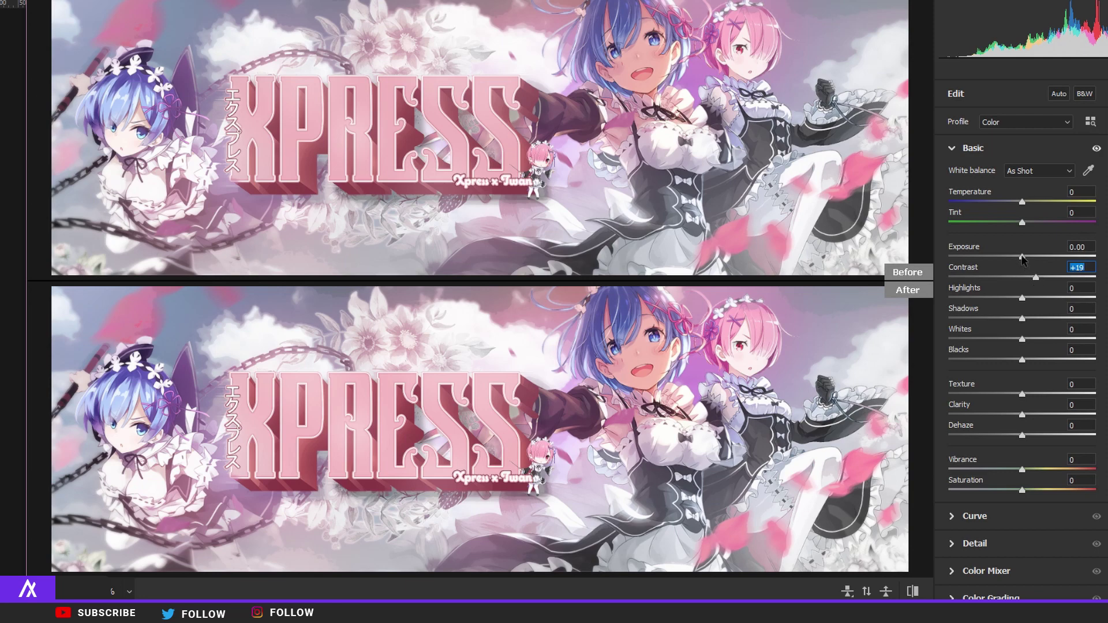
- Trial Exposure at +0.25, then -0.15, then brighter again
{"action": "left_click_drag", "start_coordinate": [1022, 256], "coordinate": [1026, 258]}
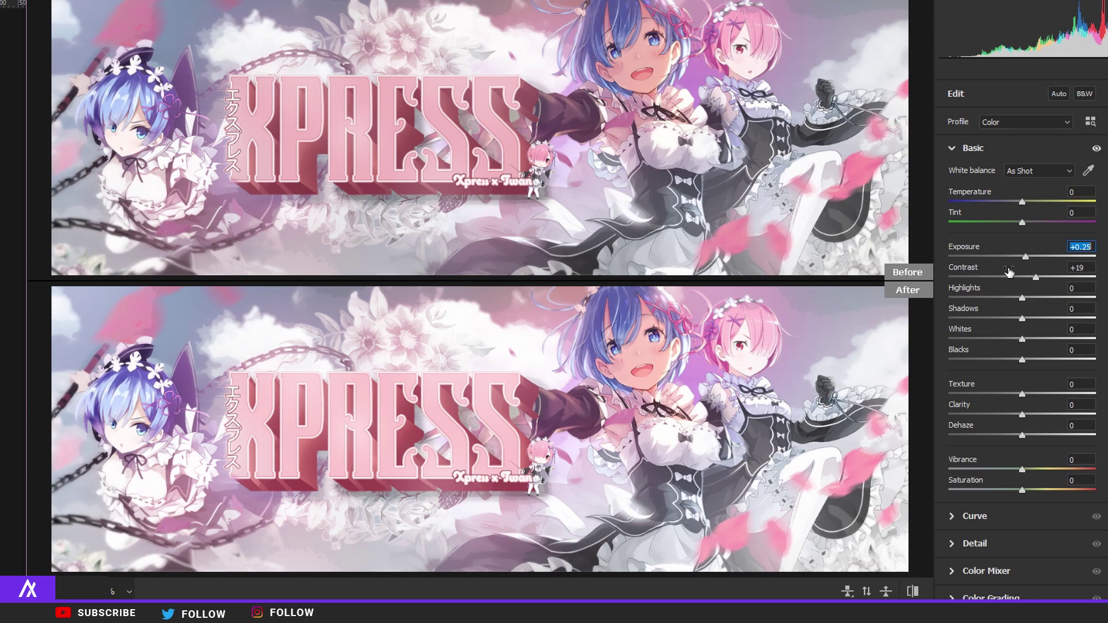
{"action": "left_click_drag", "start_coordinate": [1028, 262], "coordinate": [1027, 262]}
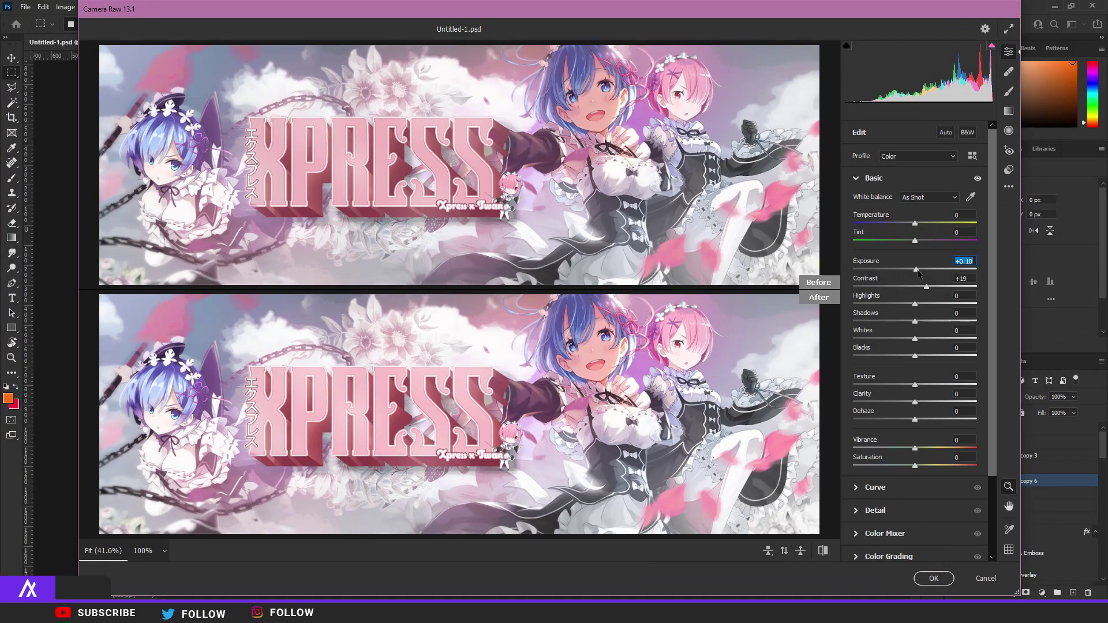
{"action": "mouse_move", "coordinate": [919, 273]}
{"action": "left_mouse_down"}
{"action": "mouse_move", "coordinate": [931, 274]}
{"action": "mouse_move", "coordinate": [919, 273]}
{"action": "left_mouse_up"}
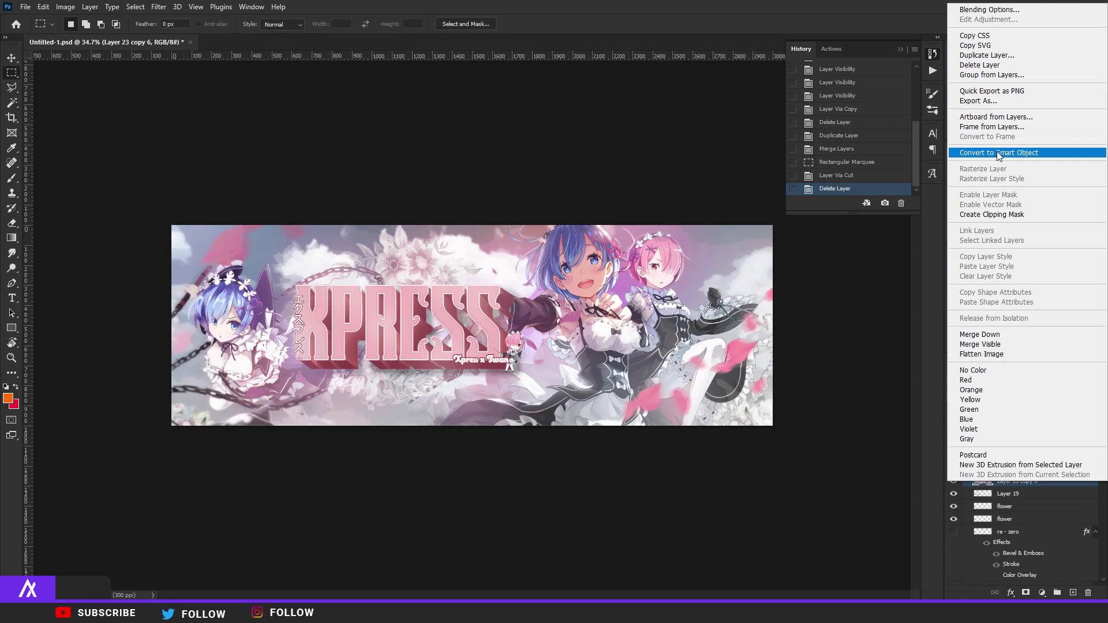
- Convert the layer to a smart object and reopen the Camera Raw Filter on it
{"action": "key", "text": "Escape"}
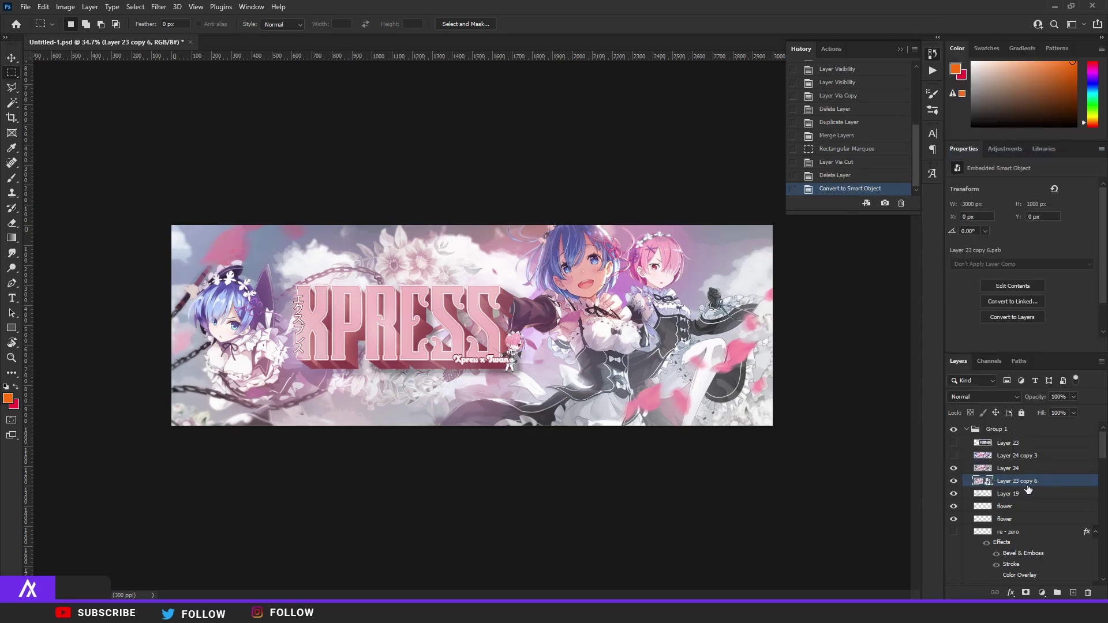
{"action": "left_click", "coordinate": [159, 6]}
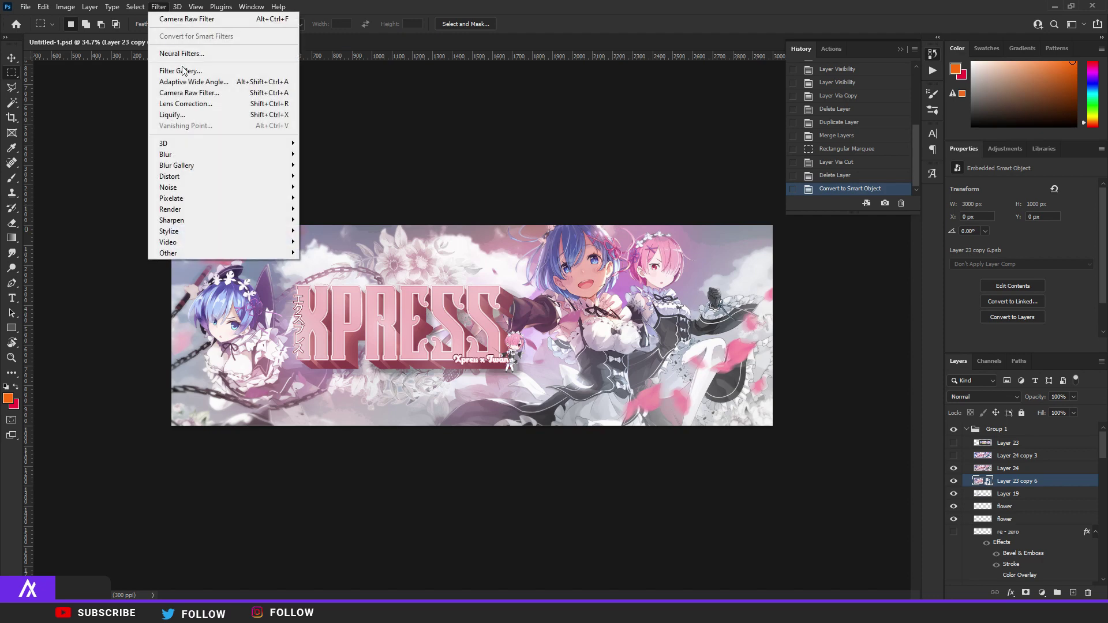
{"action": "left_click", "coordinate": [199, 92]}
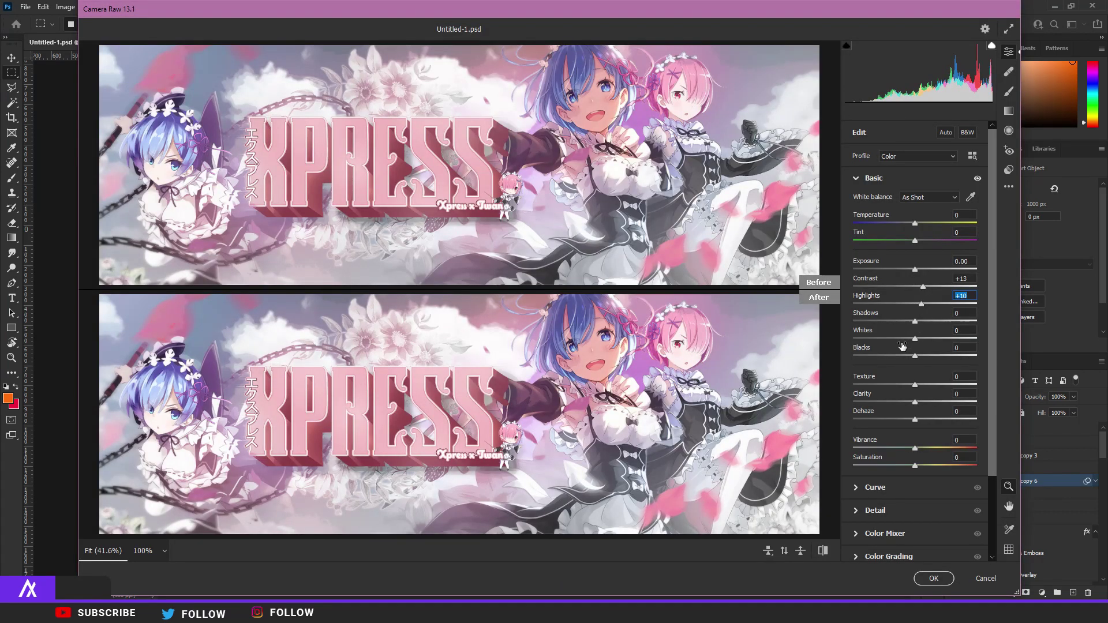
- Darken Blacks to -36 and, after a -100 trial, set Clarity to about +12
{"action": "left_click_drag", "start_coordinate": [915, 356], "coordinate": [882, 357]}
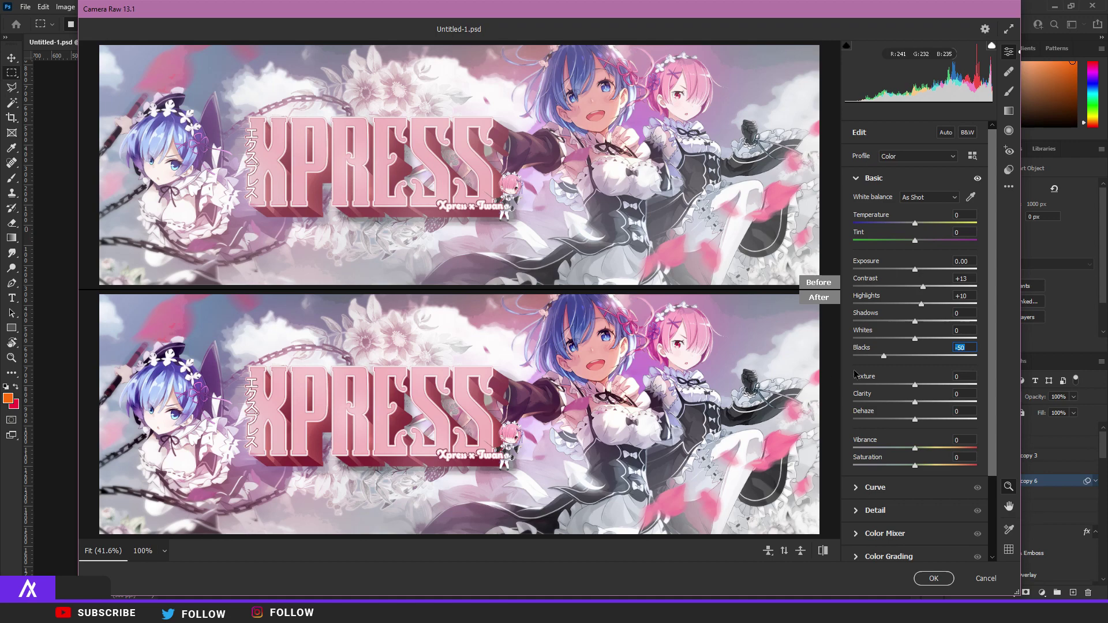
{"action": "mouse_move", "coordinate": [883, 356]}
{"action": "left_mouse_down"}
{"action": "mouse_move", "coordinate": [855, 358]}
{"action": "mouse_move", "coordinate": [892, 359]}
{"action": "left_mouse_up"}
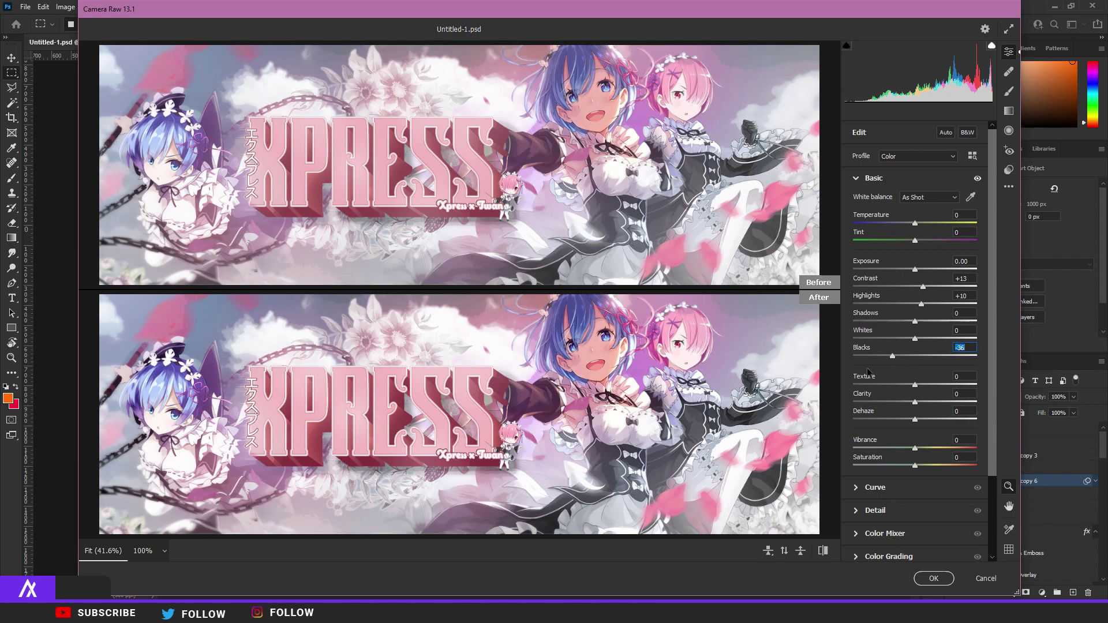
{"action": "left_click_drag", "start_coordinate": [917, 402], "coordinate": [844, 413]}
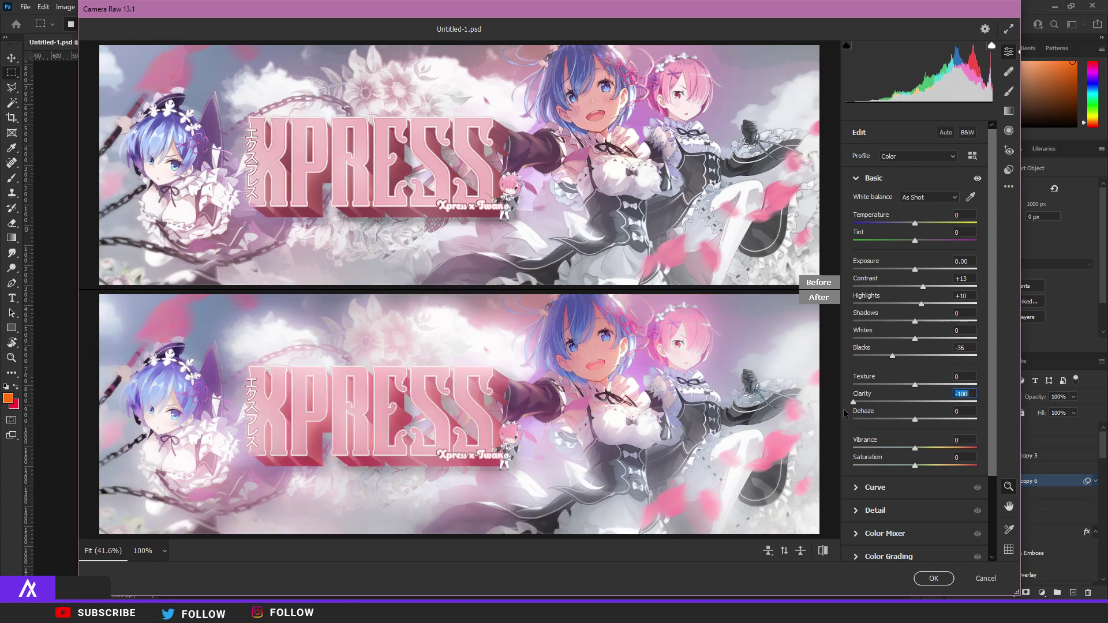
{"action": "left_click_drag", "start_coordinate": [845, 413], "coordinate": [924, 391]}
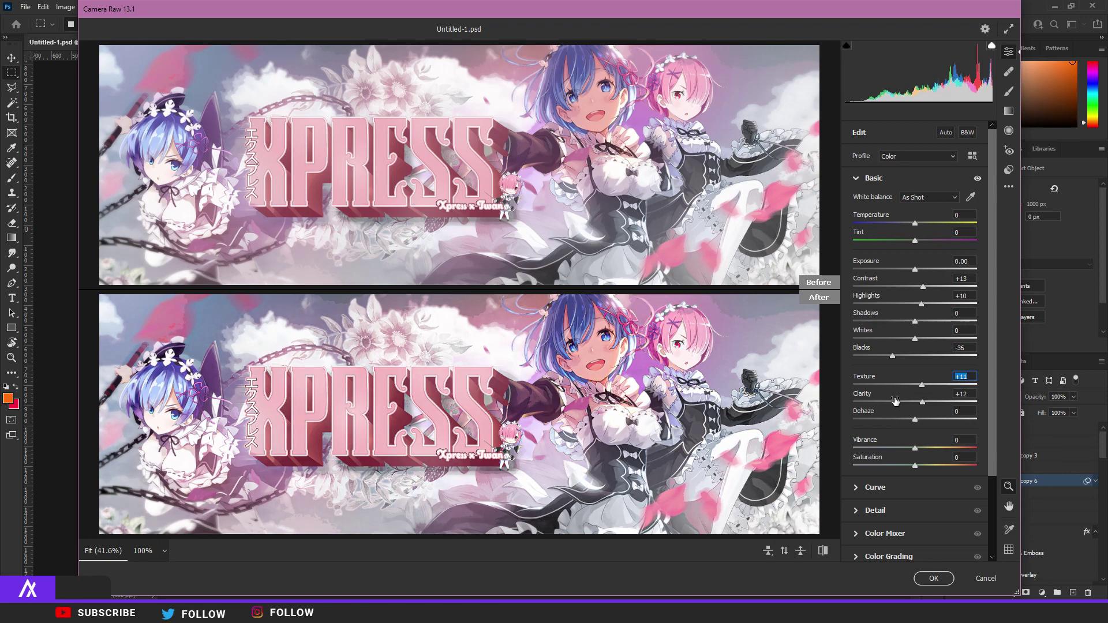
- Set the tone curve to Highlights +13 and Shadows -19
{"action": "left_click", "coordinate": [860, 490]}
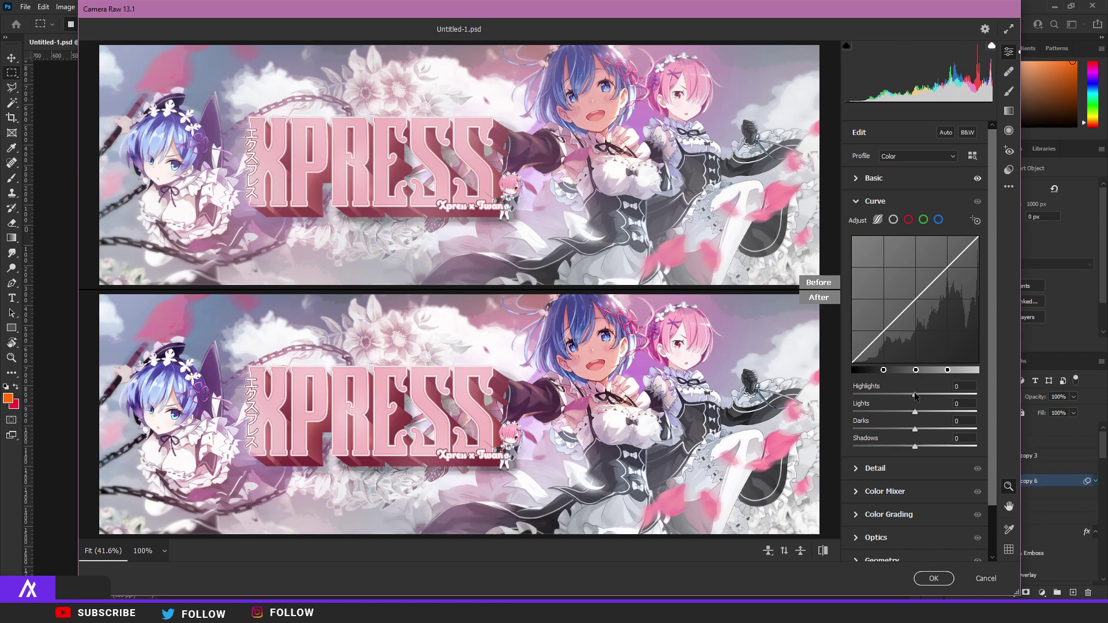
{"action": "mouse_move", "coordinate": [914, 394]}
{"action": "left_mouse_down"}
{"action": "mouse_move", "coordinate": [793, 397]}
{"action": "mouse_move", "coordinate": [919, 396]}
{"action": "left_mouse_up"}
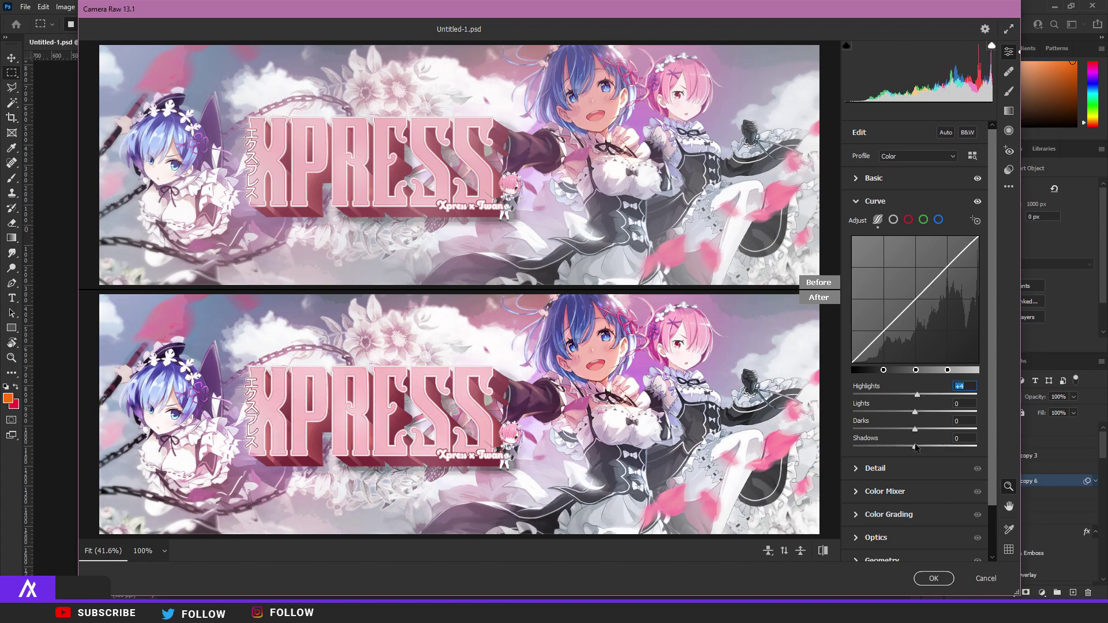
{"action": "mouse_move", "coordinate": [915, 447]}
{"action": "left_mouse_down"}
{"action": "mouse_move", "coordinate": [884, 448]}
{"action": "mouse_move", "coordinate": [903, 448]}
{"action": "left_mouse_up"}
{"action": "left_click_drag", "start_coordinate": [918, 396], "coordinate": [926, 399]}
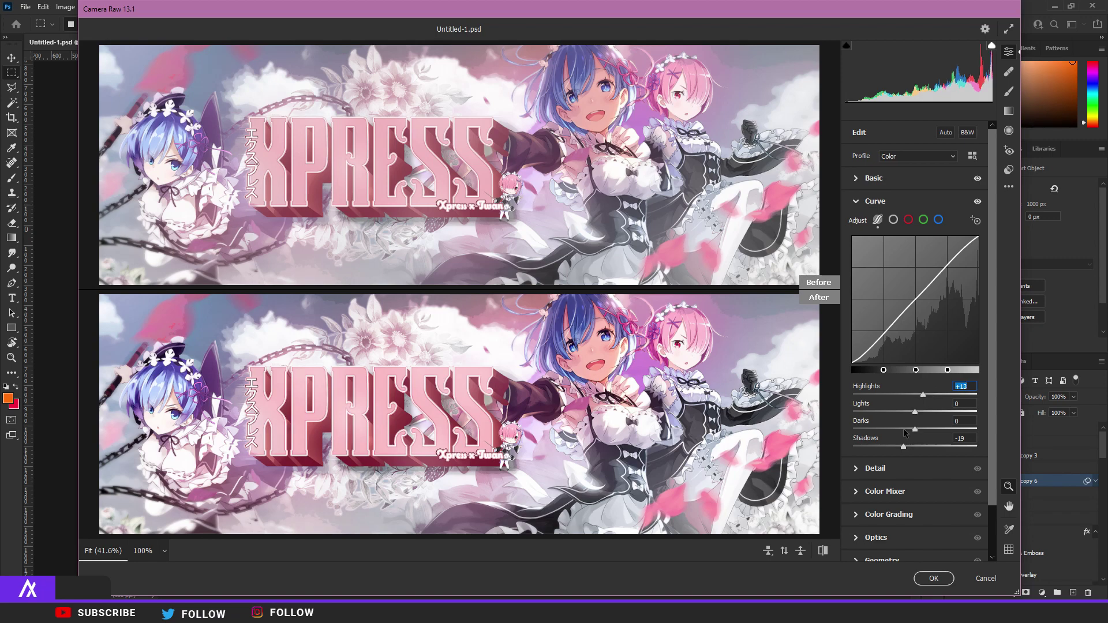
- Set Detail to Sharpening 13 and Noise Reduction 16, checking the zoomed preview
{"action": "scroll", "coordinate": [926, 453], "scroll_direction": "down", "scroll_amount": 1}
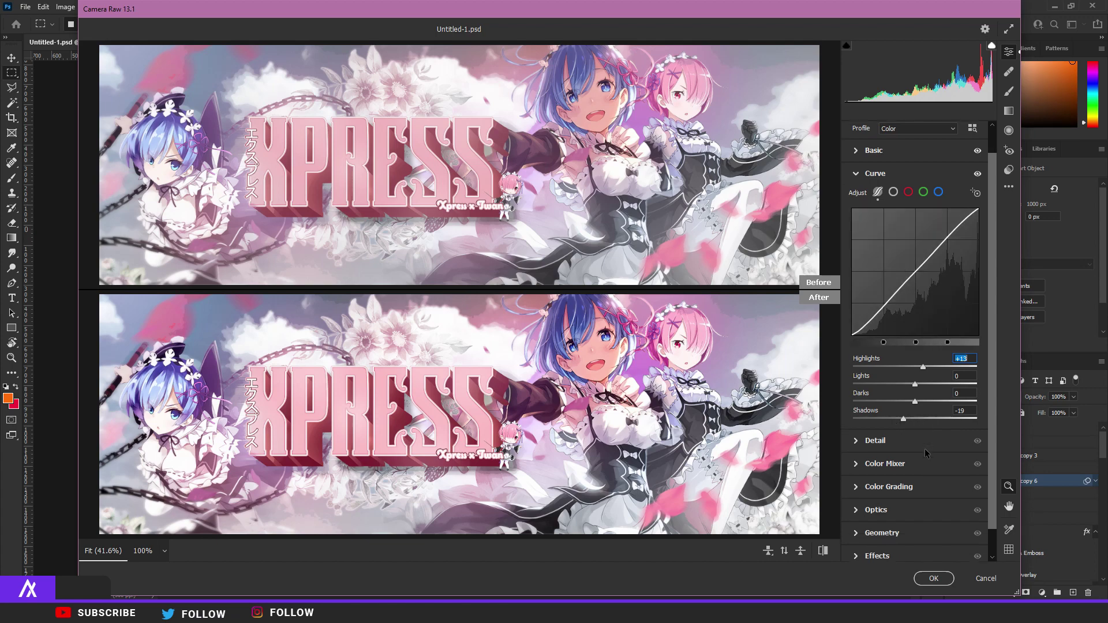
{"action": "left_click", "coordinate": [857, 442]}
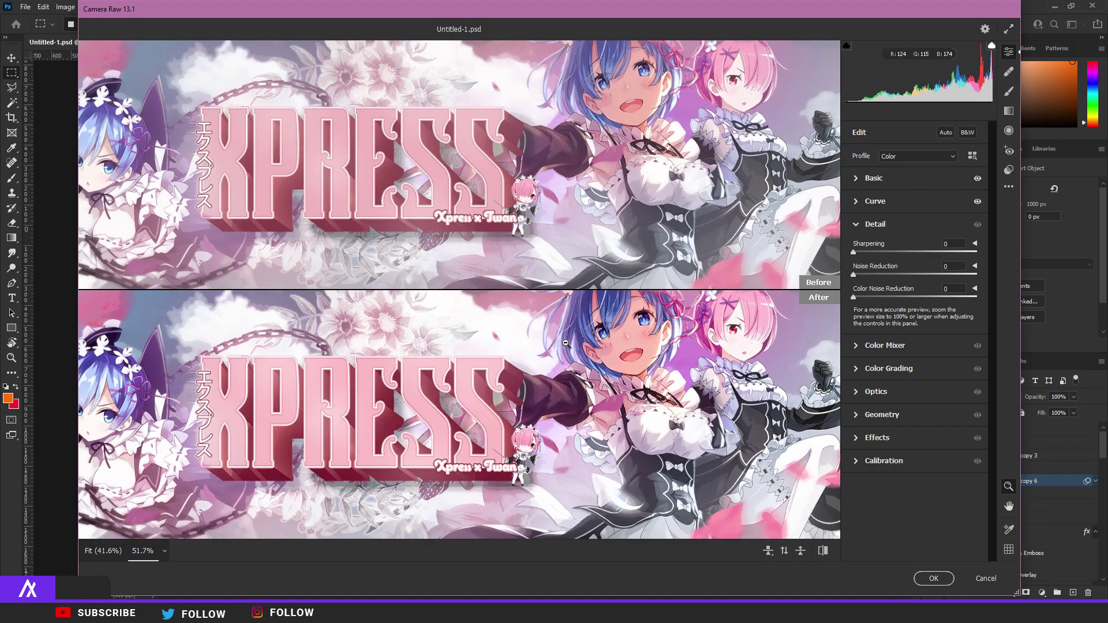
{"action": "scroll", "coordinate": [464, 245], "scroll_direction": "up", "scroll_amount": 3}
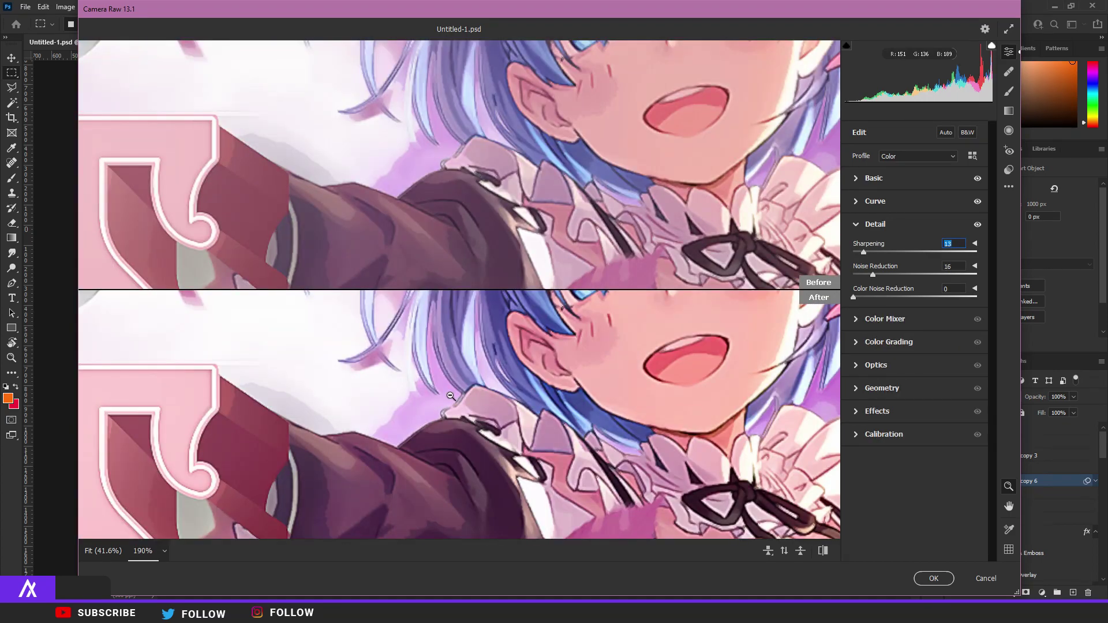
{"action": "scroll", "coordinate": [415, 424], "scroll_direction": "down", "scroll_amount": 3}
{"action": "scroll", "coordinate": [415, 424], "scroll_direction": "down", "scroll_amount": 4}
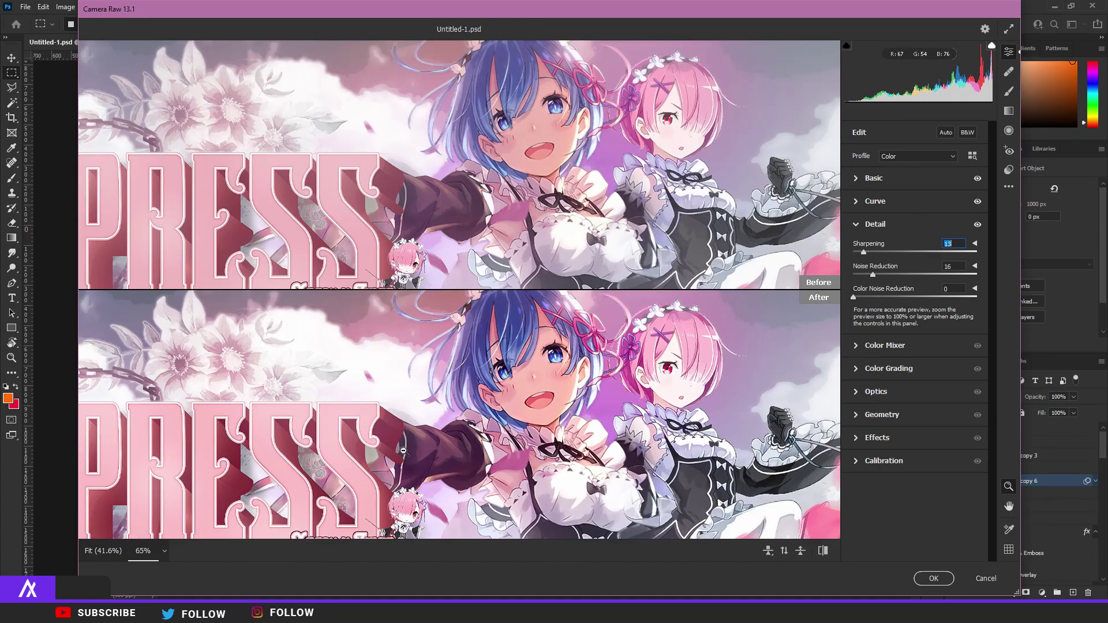
- In the HSL Color Mixer, boost Blues saturation and slightly raise Aquas saturation
{"action": "left_click", "coordinate": [860, 349]}
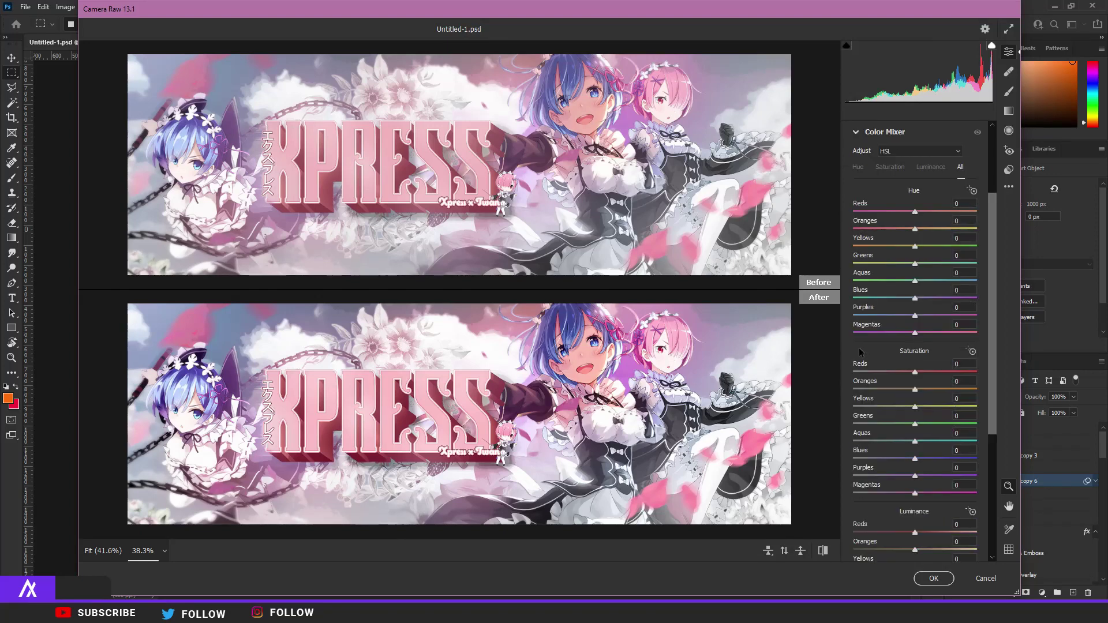
{"action": "scroll", "coordinate": [838, 339], "scroll_direction": "down", "scroll_amount": 1}
{"action": "scroll", "coordinate": [479, 484], "scroll_direction": "up", "scroll_amount": 1}
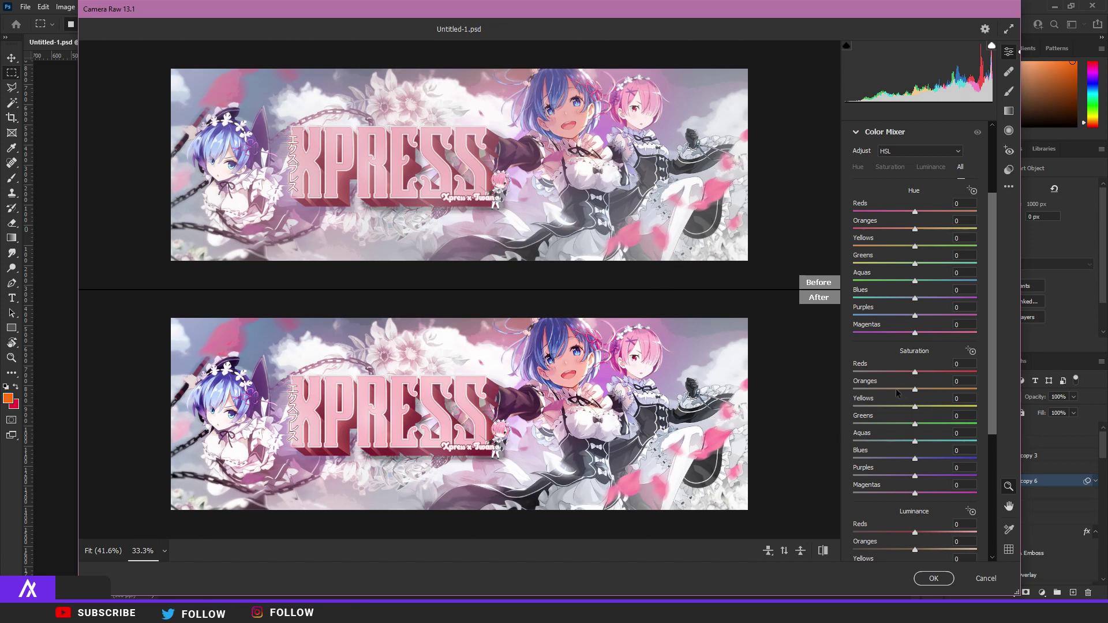
{"action": "mouse_move", "coordinate": [914, 459]}
{"action": "left_mouse_down"}
{"action": "mouse_move", "coordinate": [1030, 466]}
{"action": "mouse_move", "coordinate": [920, 473]}
{"action": "left_mouse_up"}
{"action": "mouse_move", "coordinate": [914, 441]}
{"action": "left_mouse_down"}
{"action": "mouse_move", "coordinate": [928, 444]}
{"action": "mouse_move", "coordinate": [919, 445]}
{"action": "left_mouse_up"}
- Swing Reds, Oranges, Yellows, Greens, Blues, Purples and Magentas hues to extremes around ±100
{"action": "left_click_drag", "start_coordinate": [919, 298], "coordinate": [1090, 294]}
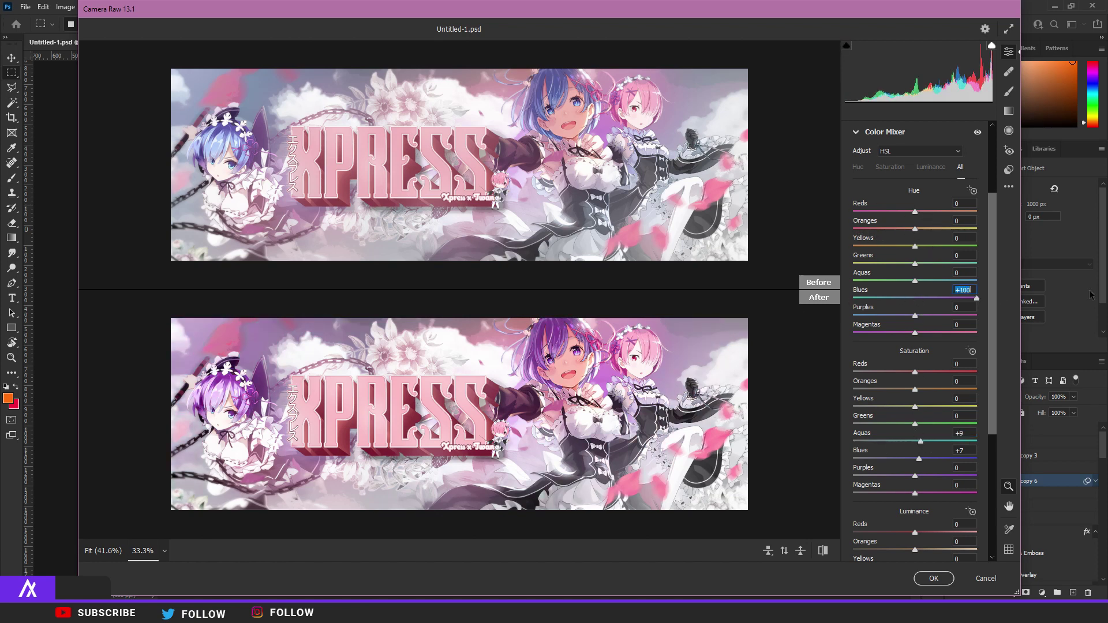
{"action": "left_click_drag", "start_coordinate": [922, 316], "coordinate": [1023, 314]}
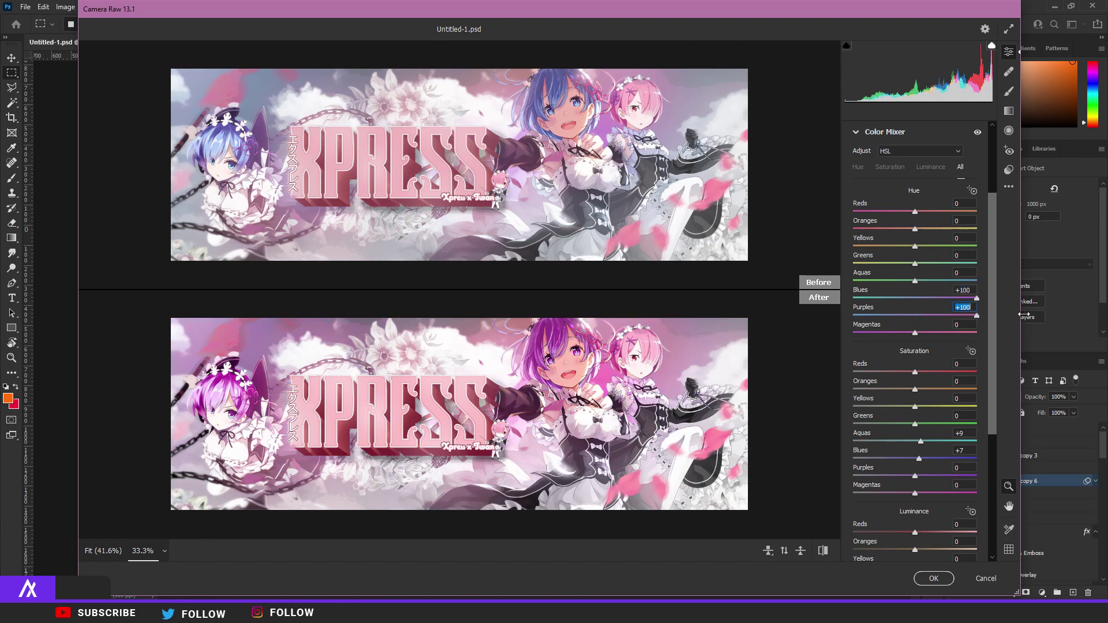
{"action": "left_click_drag", "start_coordinate": [914, 212], "coordinate": [831, 211]}
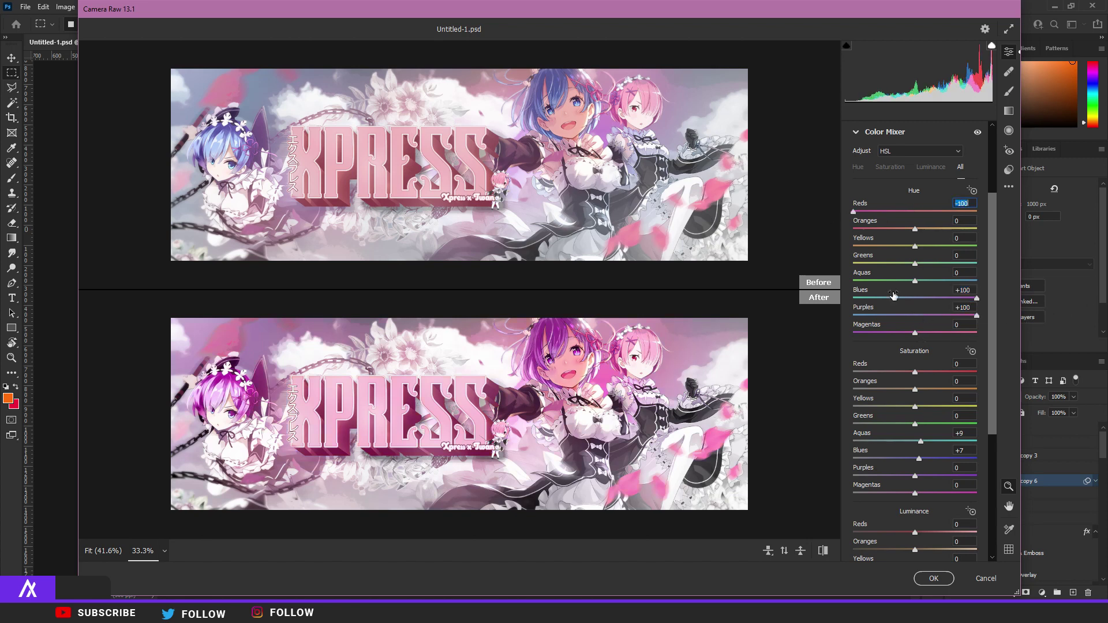
{"action": "left_click", "coordinate": [919, 333]}
{"action": "left_click_drag", "start_coordinate": [920, 335], "coordinate": [1061, 337]}
{"action": "left_click_drag", "start_coordinate": [914, 231], "coordinate": [816, 238]}
{"action": "left_click_drag", "start_coordinate": [916, 247], "coordinate": [824, 251]}
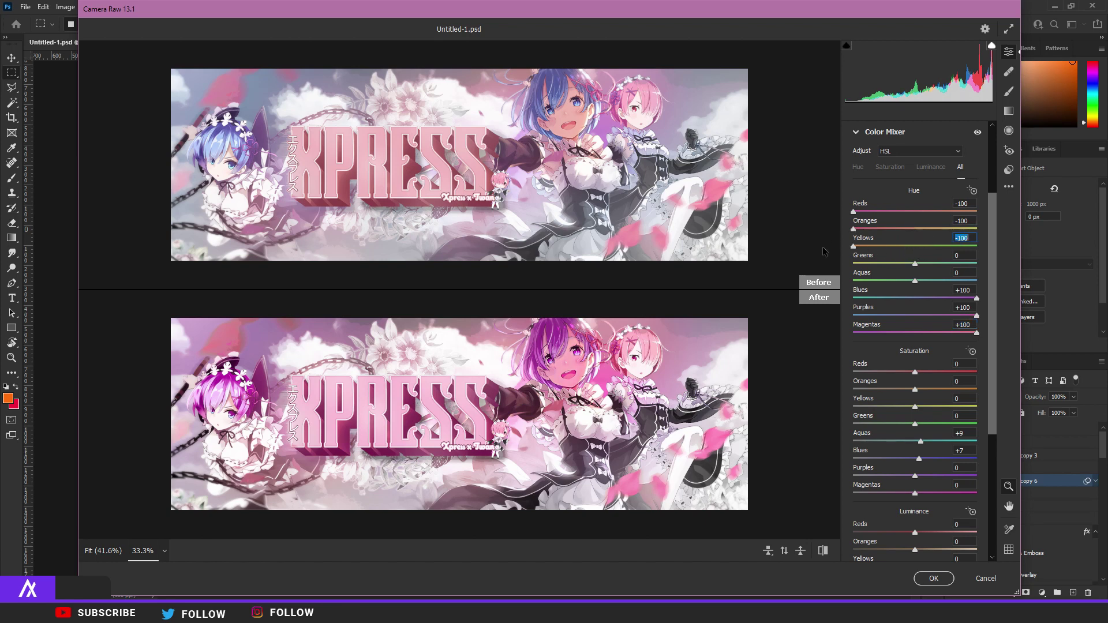
{"action": "left_click_drag", "start_coordinate": [915, 264], "coordinate": [1000, 283]}
{"action": "left_click_drag", "start_coordinate": [934, 302], "coordinate": [993, 335]}
{"action": "left_click", "coordinate": [859, 337]}
{"action": "left_click_drag", "start_coordinate": [865, 215], "coordinate": [1023, 217]}
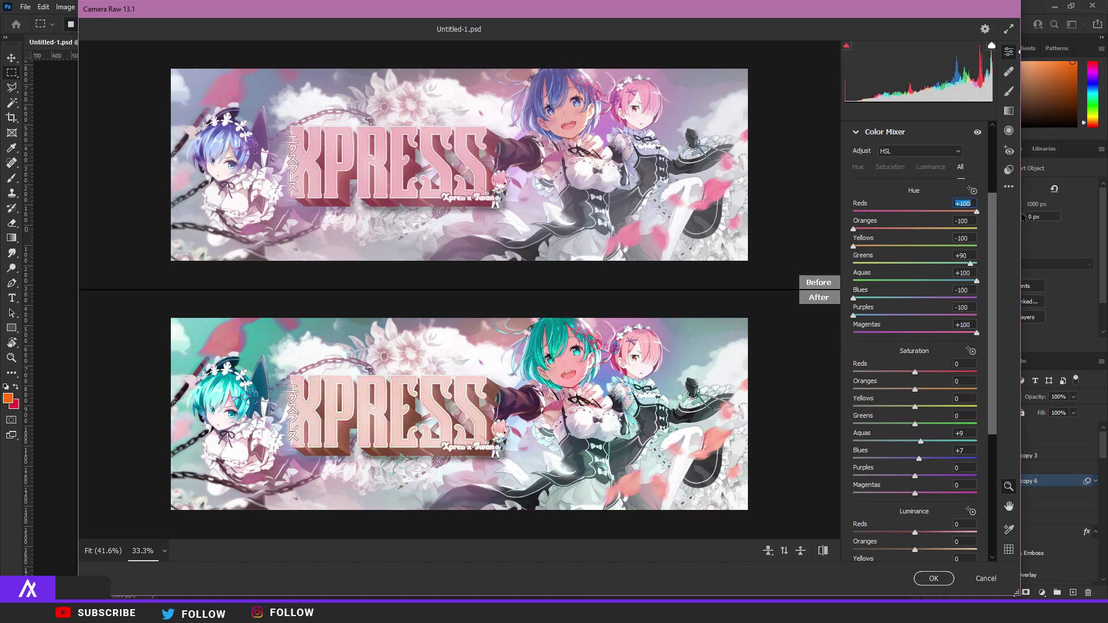
{"action": "left_click_drag", "start_coordinate": [892, 240], "coordinate": [1014, 238]}
{"action": "left_click_drag", "start_coordinate": [868, 236], "coordinate": [940, 229]}
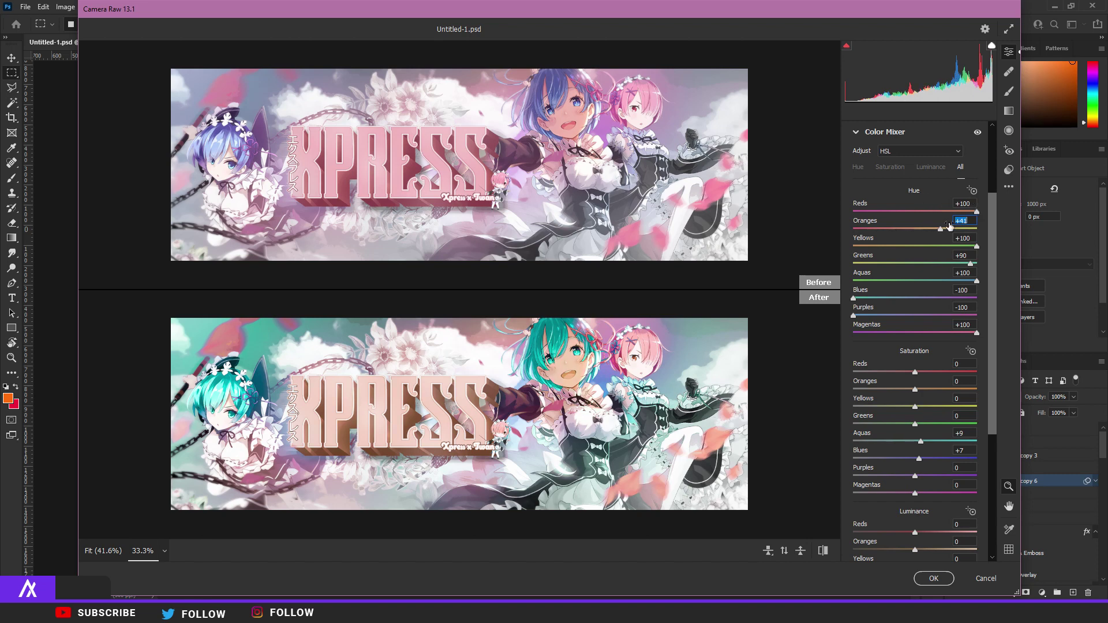
- Max out Reds, Oranges, Greens and Purples saturation and raise Aquas and Blues
{"action": "left_click", "coordinate": [918, 373]}
{"action": "left_click_drag", "start_coordinate": [918, 376], "coordinate": [1049, 381]}
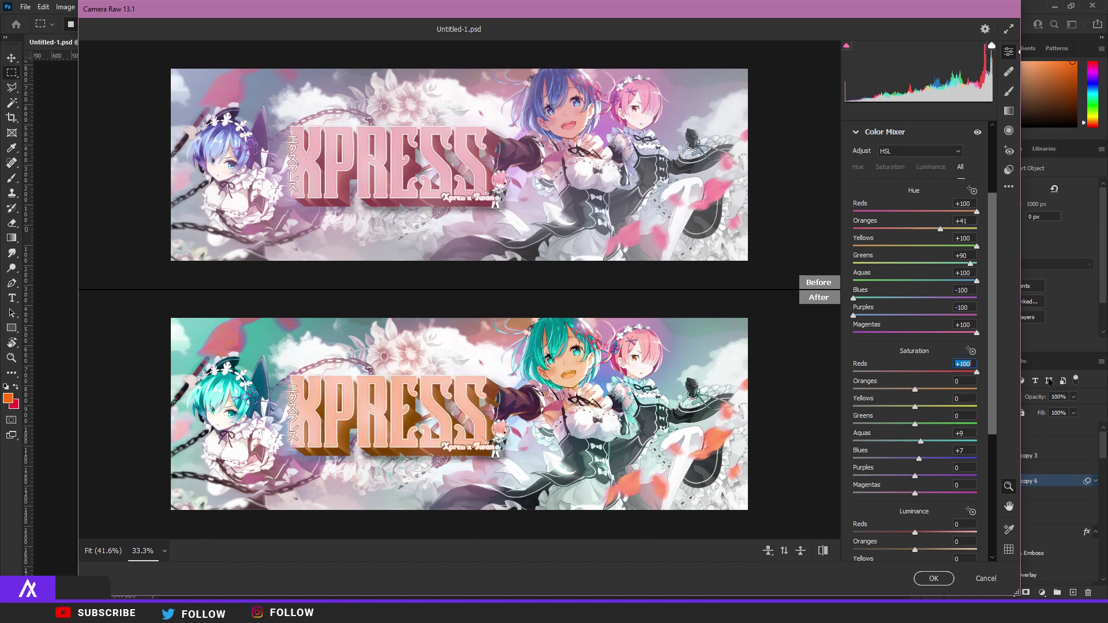
{"action": "left_click_drag", "start_coordinate": [915, 390], "coordinate": [1079, 397]}
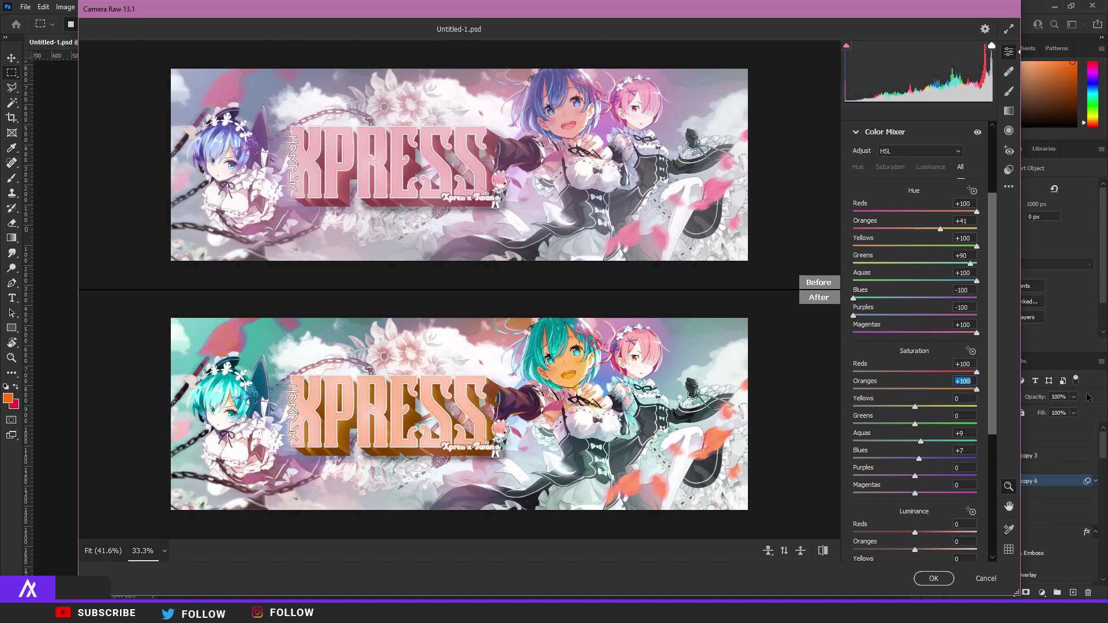
{"action": "left_click_drag", "start_coordinate": [915, 424], "coordinate": [1047, 419]}
{"action": "left_click_drag", "start_coordinate": [921, 441], "coordinate": [765, 450]}
{"action": "left_click_drag", "start_coordinate": [769, 448], "coordinate": [1077, 449]}
{"action": "left_click_drag", "start_coordinate": [918, 459], "coordinate": [1048, 478]}
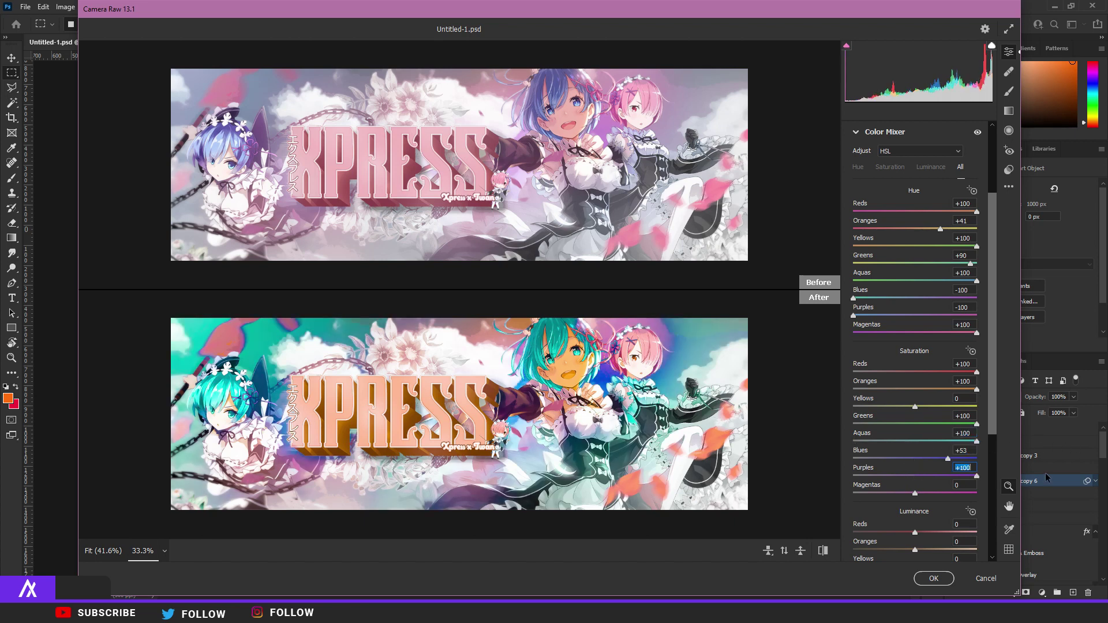
{"action": "scroll", "coordinate": [956, 429], "scroll_direction": "down", "scroll_amount": 3}
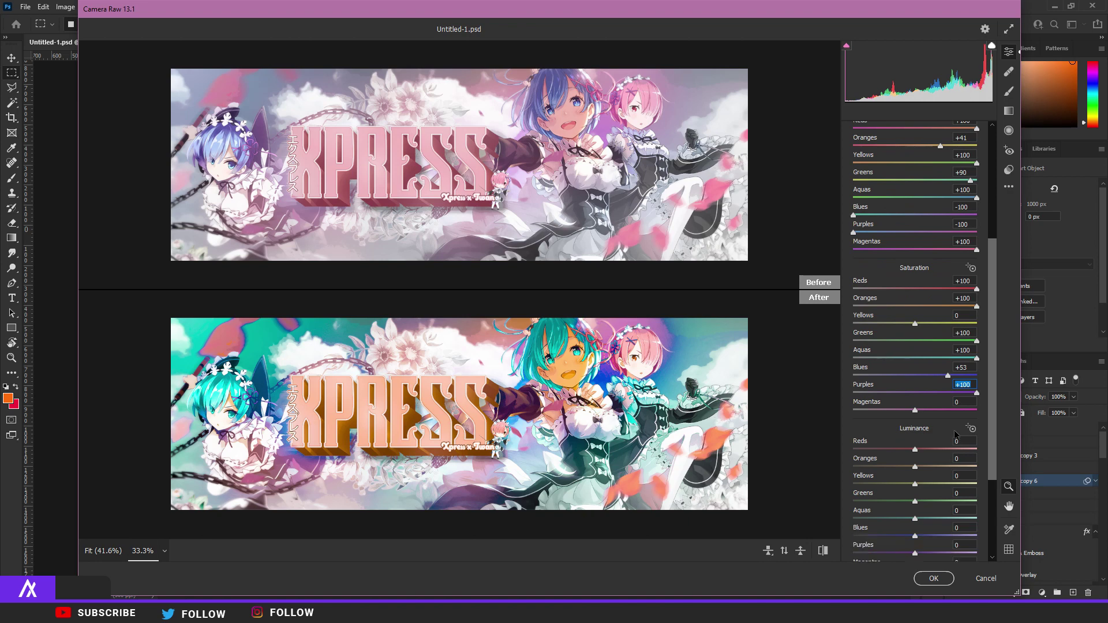
{"action": "left_click_drag", "start_coordinate": [915, 449], "coordinate": [1002, 461]}
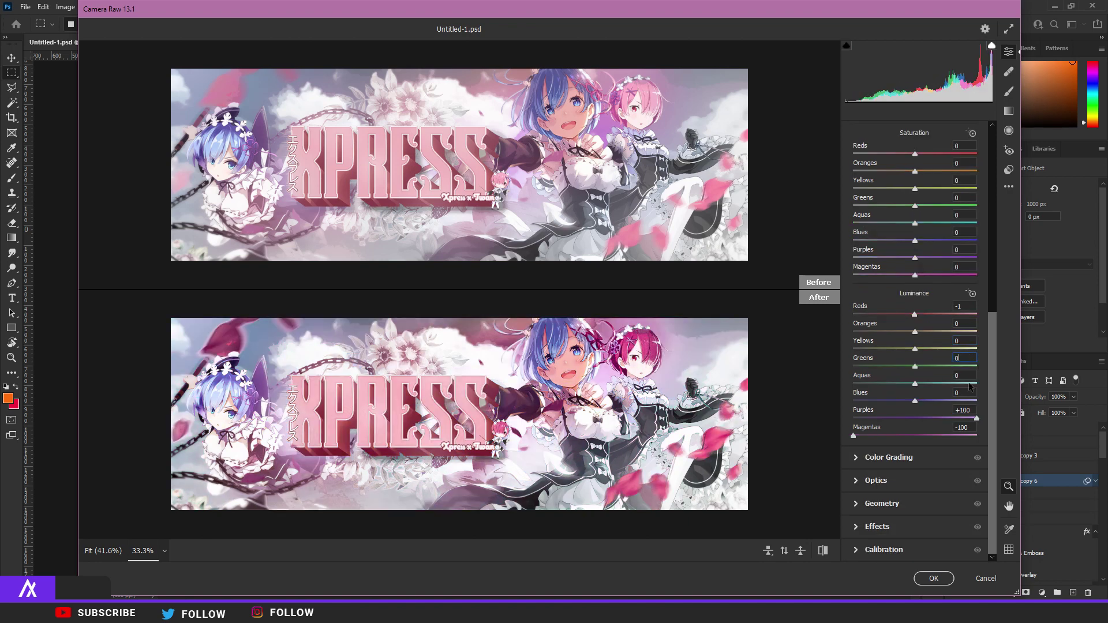
- Reset Magentas luminance to 0, leaving only Luminance Reds at -1, and collapse Color Mixer
{"action": "left_click", "coordinate": [970, 410]}
{"action": "left_click", "coordinate": [974, 428]}
{"action": "type", "text": "0"}
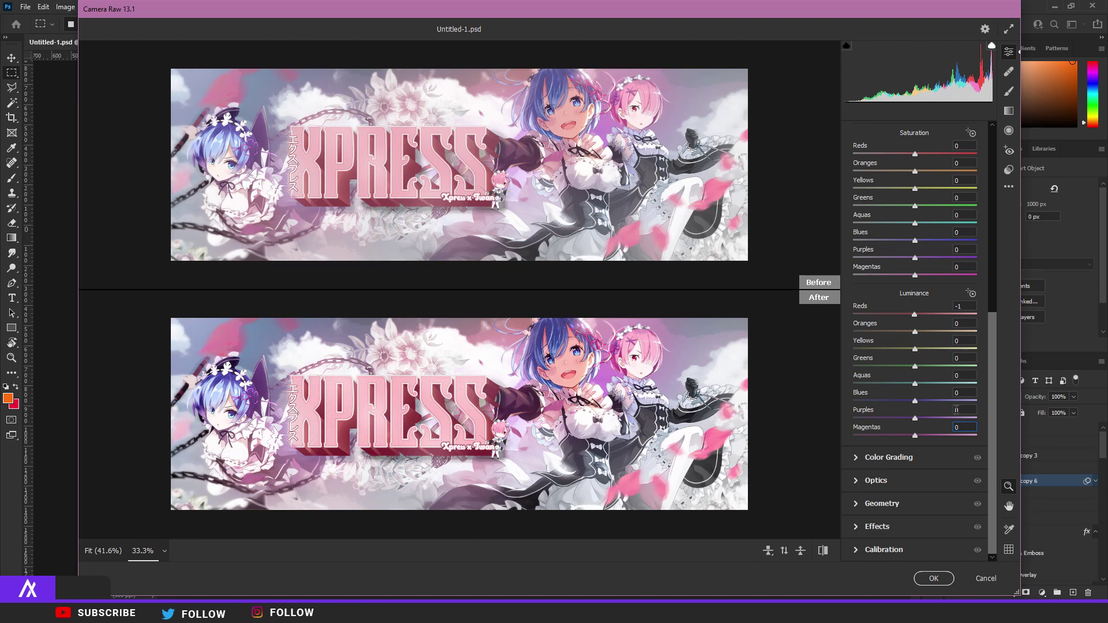
{"action": "scroll", "coordinate": [880, 355], "scroll_direction": "up", "scroll_amount": 5}
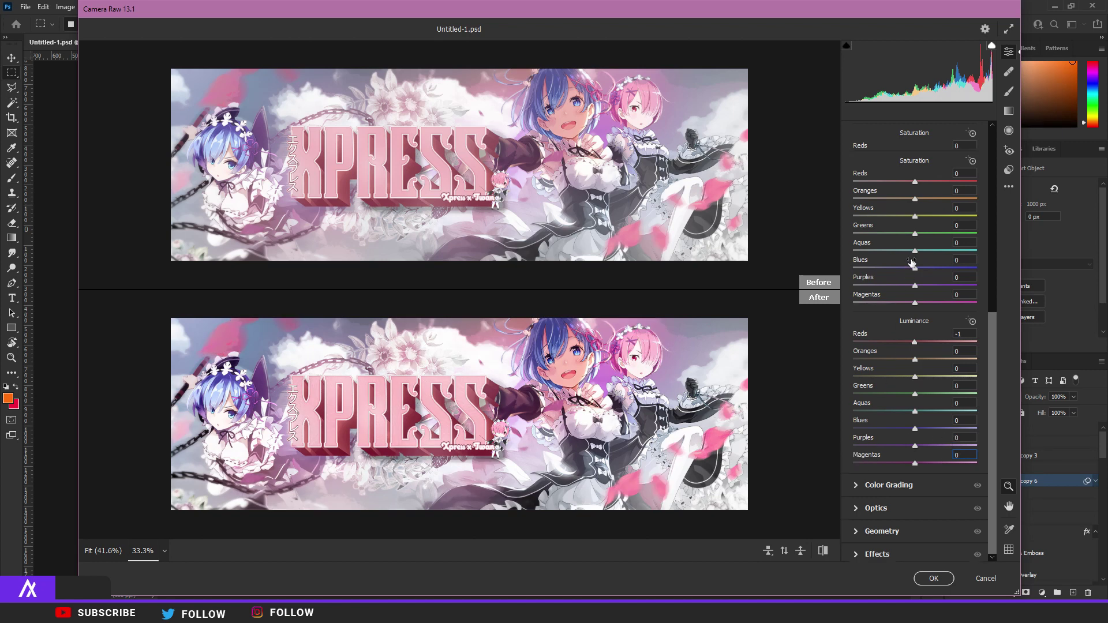
{"action": "scroll", "coordinate": [906, 229], "scroll_direction": "up", "scroll_amount": 2}
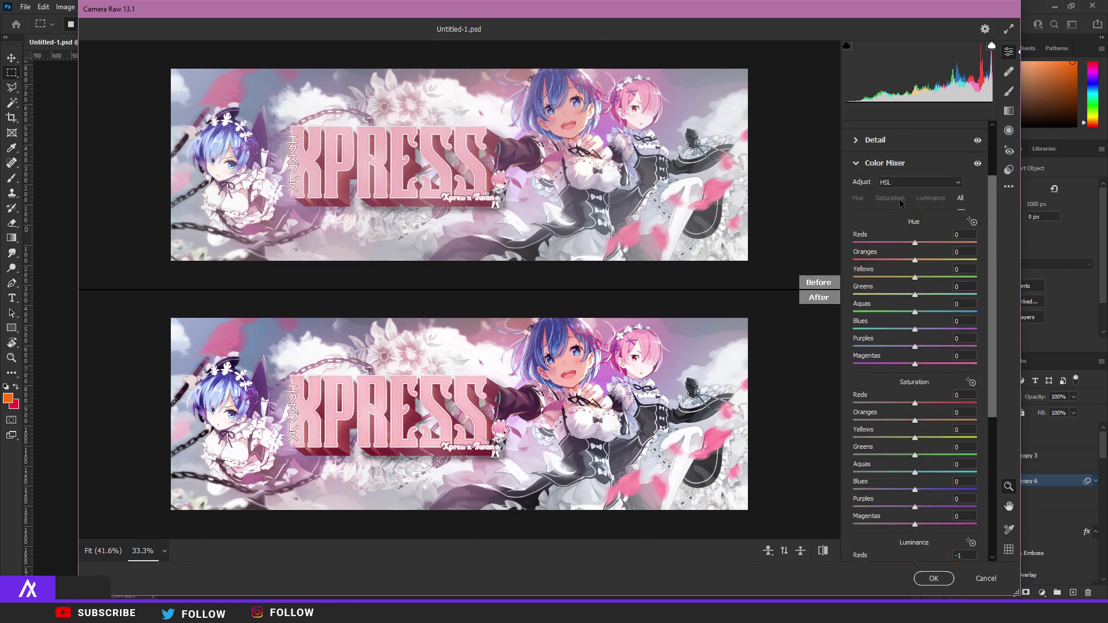
{"action": "left_click", "coordinate": [862, 178]}
- Trial a magenta Midtones tint in Color Grading, then a negative Distortion in Optics
{"action": "left_click", "coordinate": [857, 273]}
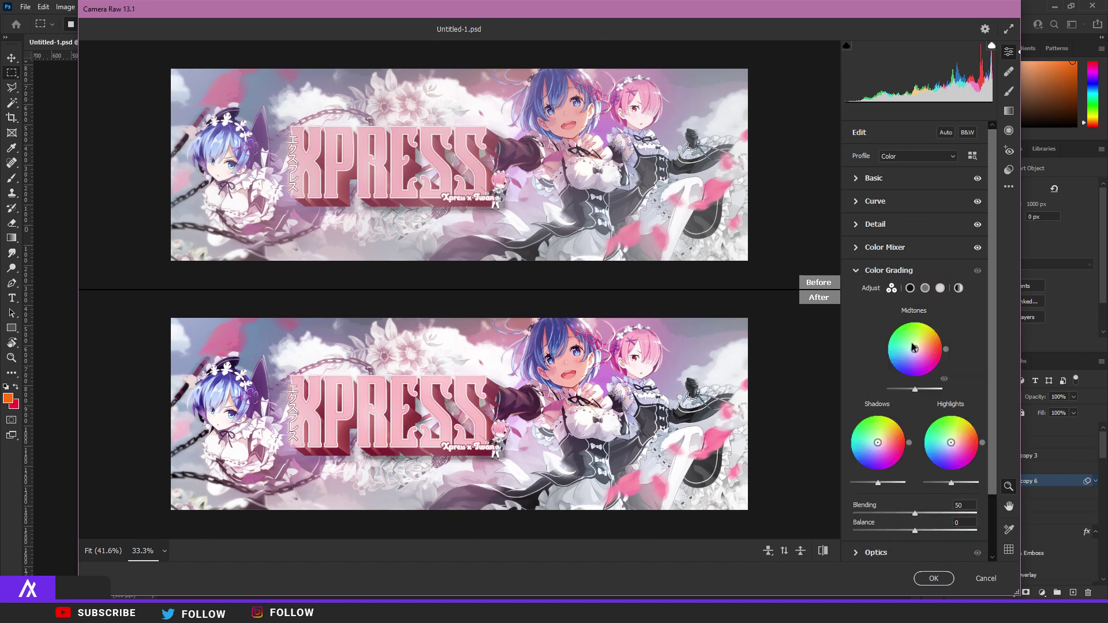
{"action": "mouse_move", "coordinate": [915, 351]}
{"action": "left_mouse_down"}
{"action": "mouse_move", "coordinate": [919, 359]}
{"action": "mouse_move", "coordinate": [931, 343]}
{"action": "mouse_move", "coordinate": [901, 353]}
{"action": "mouse_move", "coordinate": [935, 357]}
{"action": "left_mouse_up"}
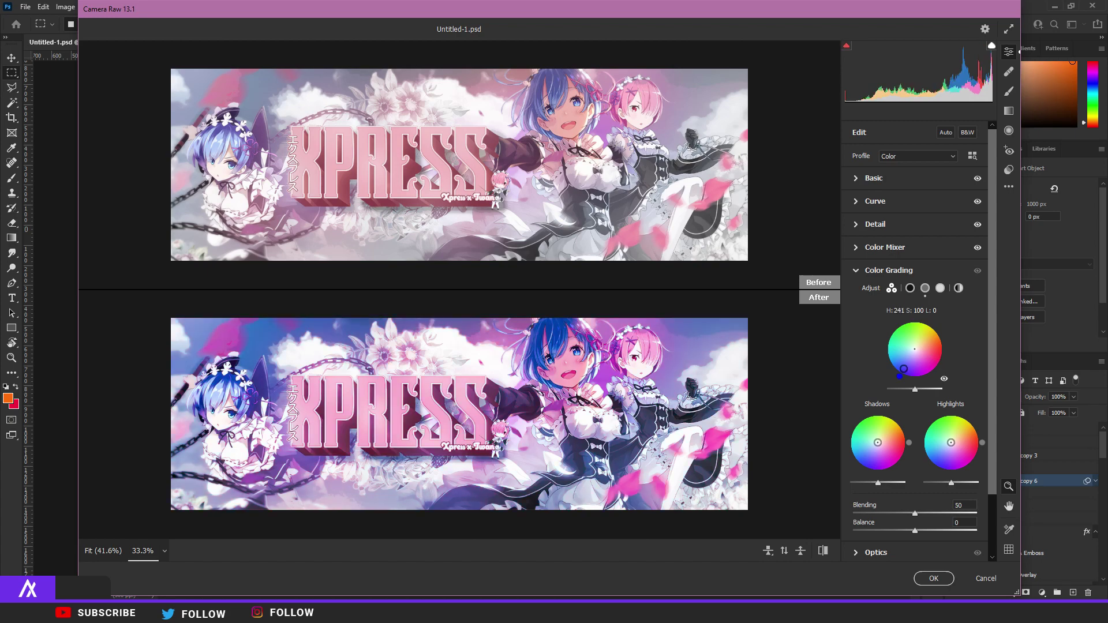
{"action": "left_click", "coordinate": [876, 552]}
{"action": "left_click_drag", "start_coordinate": [915, 322], "coordinate": [889, 322]}
- In Calibration, trial the Blue Primary hue and a -100 Shadows tint, resetting to 0
{"action": "type", "text": "0"}
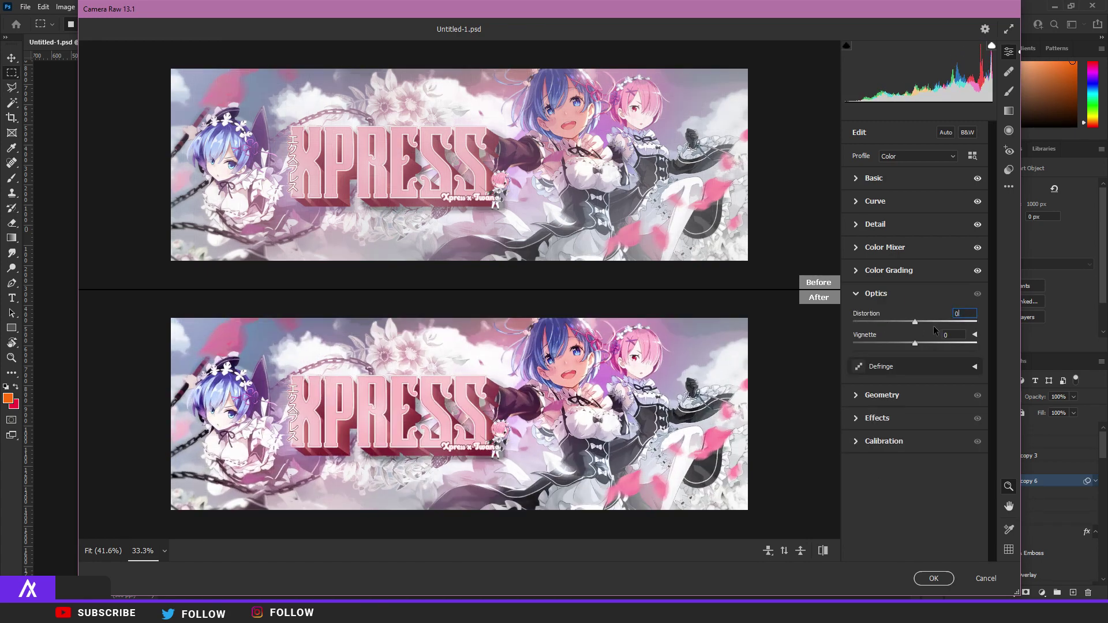
{"action": "left_click", "coordinate": [884, 441]}
{"action": "mouse_move", "coordinate": [914, 533]}
{"action": "left_mouse_down"}
{"action": "mouse_move", "coordinate": [958, 534]}
{"action": "mouse_move", "coordinate": [913, 534]}
{"action": "left_mouse_up"}
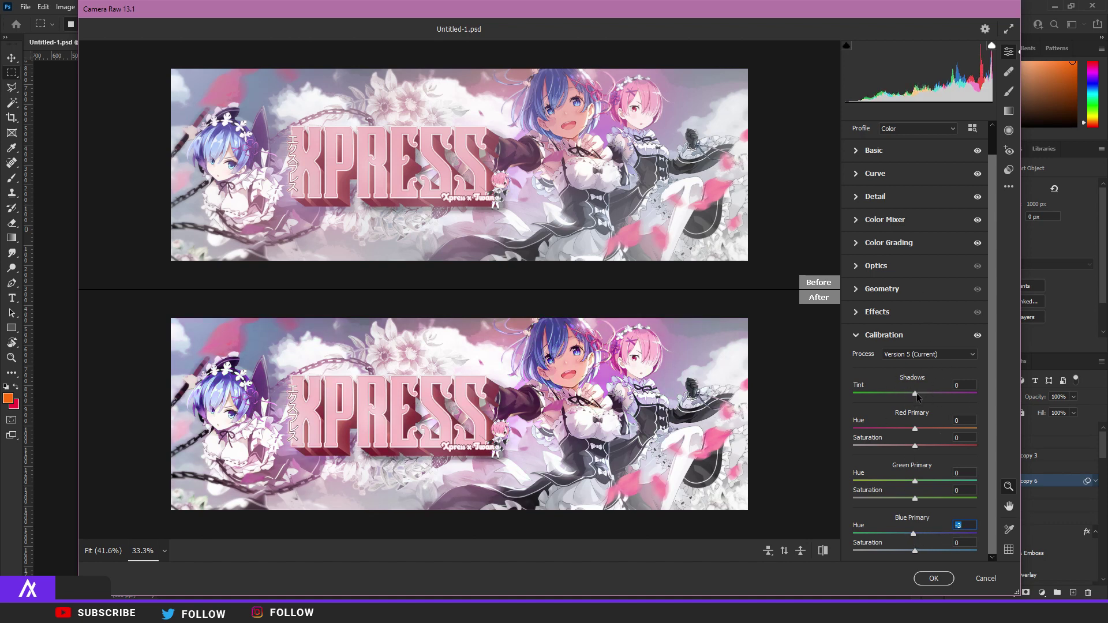
{"action": "left_click_drag", "start_coordinate": [917, 393], "coordinate": [878, 400]}
{"action": "type", "text": "0"}
- Shift Red Primary hue to -100 and desaturate it, then reset both to 0
{"action": "left_click_drag", "start_coordinate": [915, 428], "coordinate": [825, 430]}
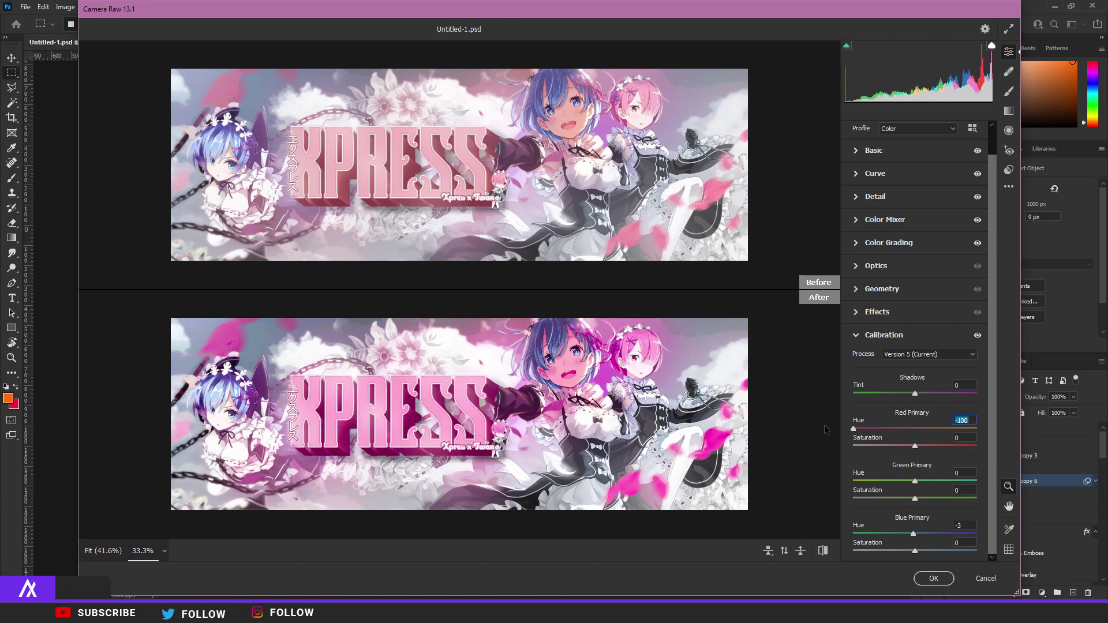
{"action": "left_click_drag", "start_coordinate": [915, 447], "coordinate": [952, 428]}
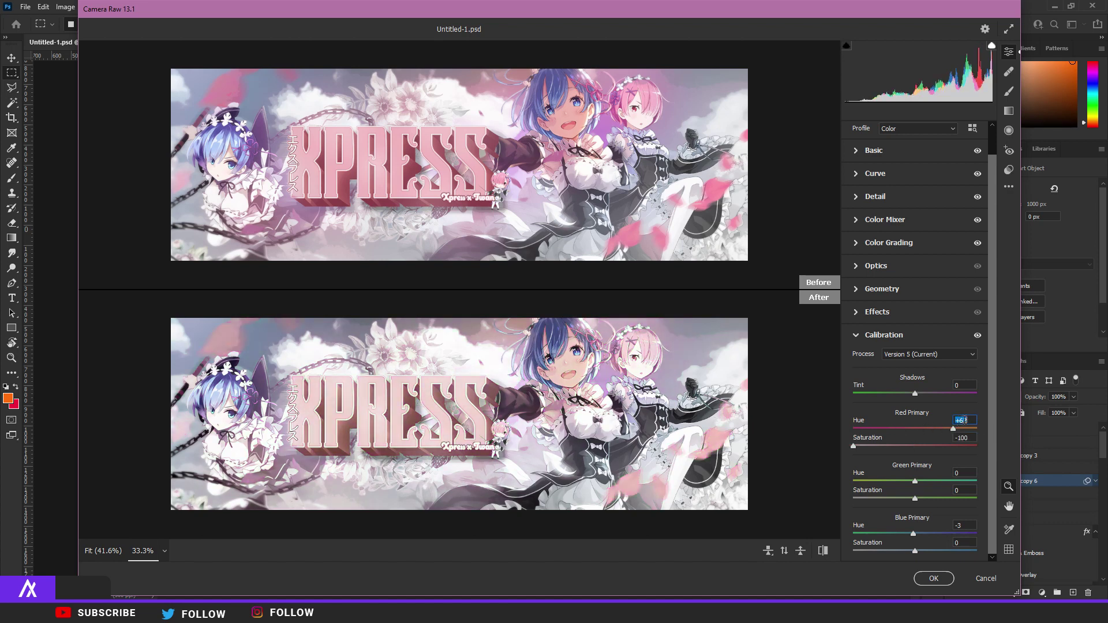
{"action": "type", "text": "0"}
{"action": "key", "text": "Tab"}
{"action": "type", "text": "0"}
{"action": "key", "text": "Tab"}
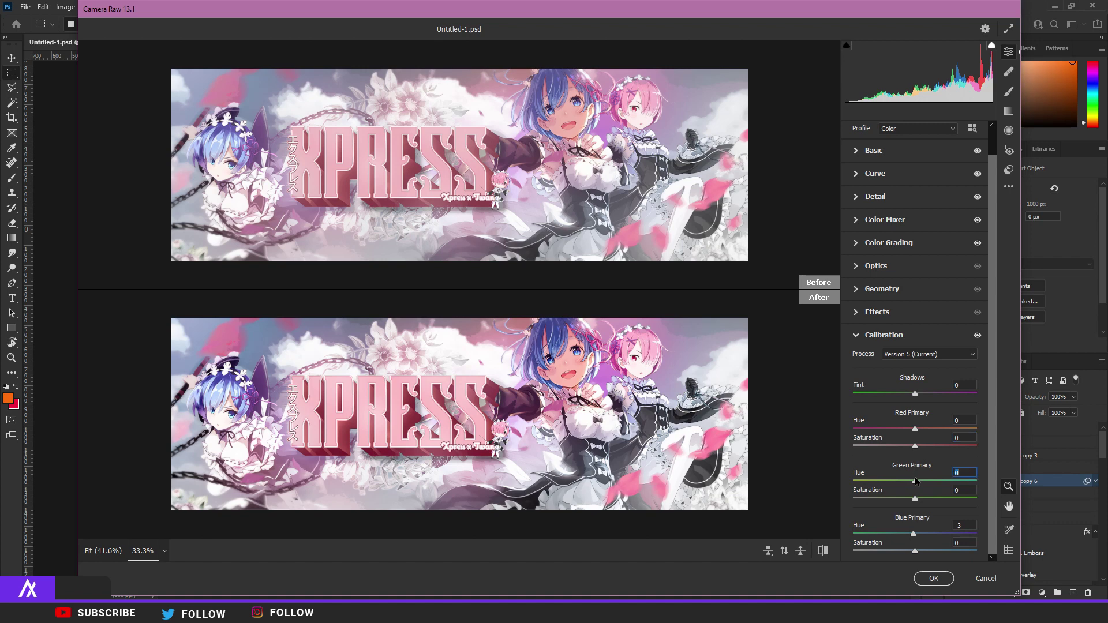
- Trial Green Primary hue -100 and saturation +69, returning both to 0
{"action": "left_click_drag", "start_coordinate": [915, 481], "coordinate": [843, 477]}
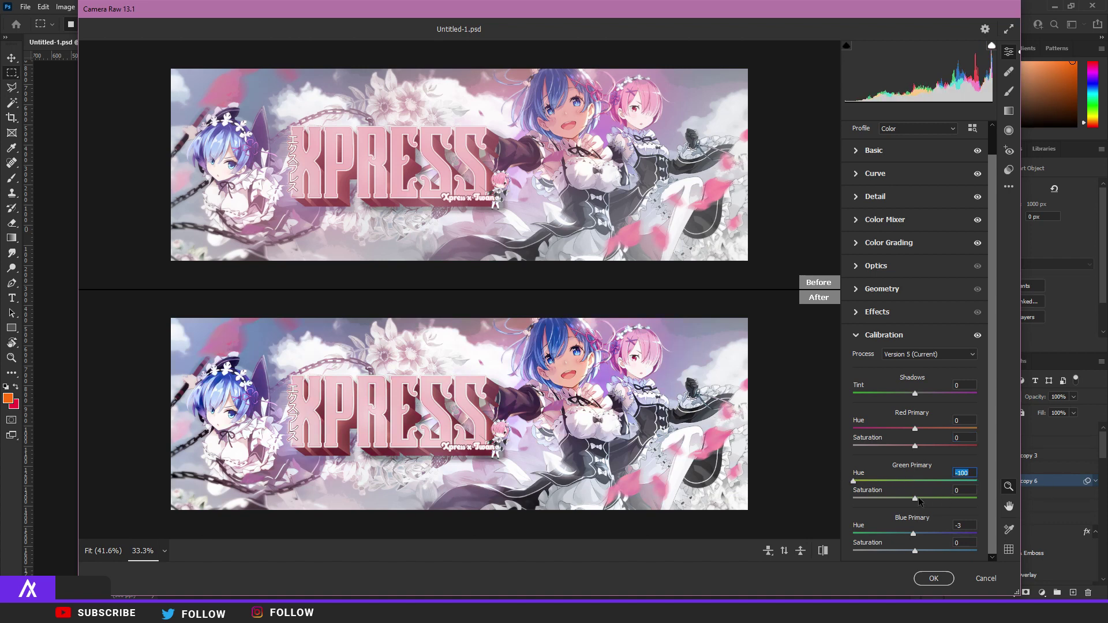
{"action": "type", "text": "0"}
{"action": "key", "text": "Tab"}
{"action": "type", "text": "69"}
{"action": "key", "text": "Return"}
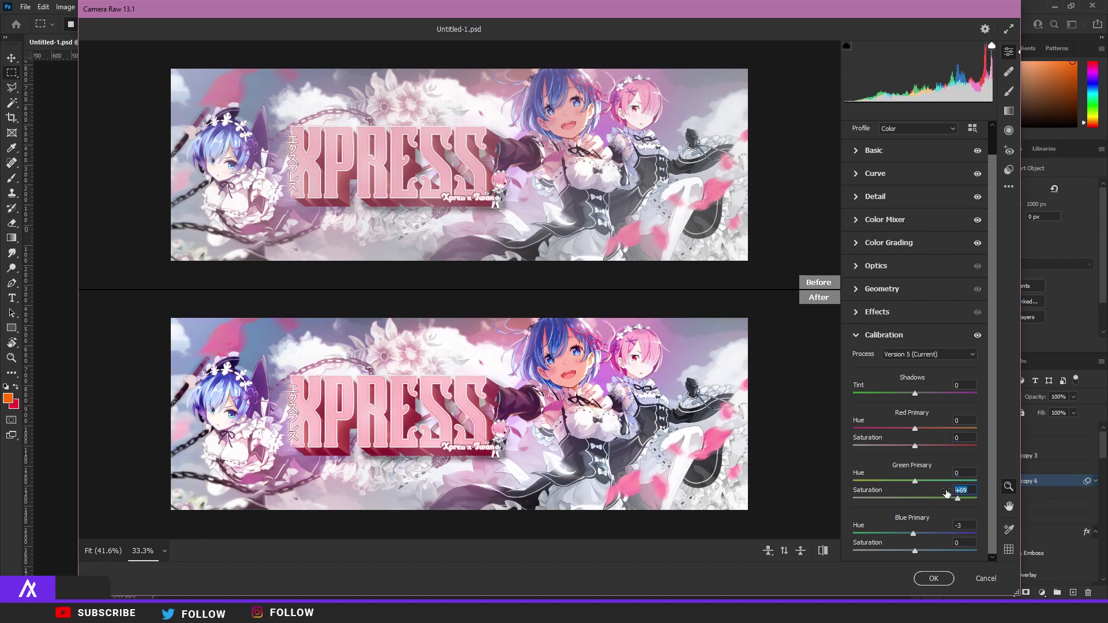
{"action": "type", "text": "0"}
{"action": "key", "text": "Tab"}
- Trial Blue Primary hue -100 and saturation +100, reset both to 0, and apply the filter
{"action": "type", "text": "-100"}
{"action": "key", "text": "Tab"}
{"action": "type", "text": "100"}
{"action": "key", "text": "Return"}
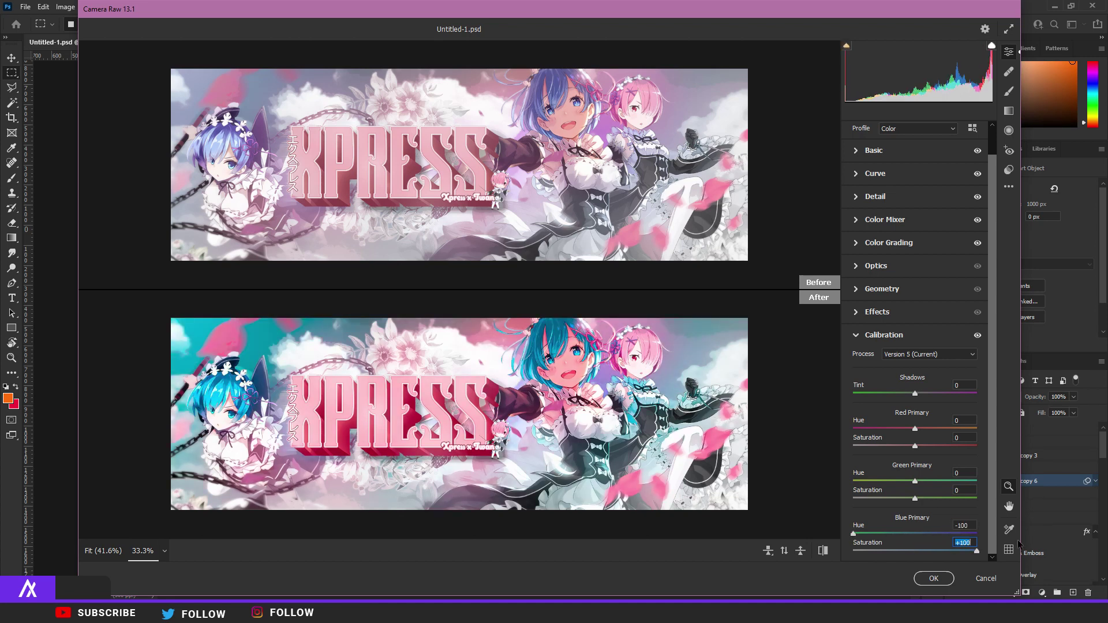
{"action": "type", "text": "0"}
{"action": "key", "text": "shift+Tab"}
{"action": "type", "text": "0"}
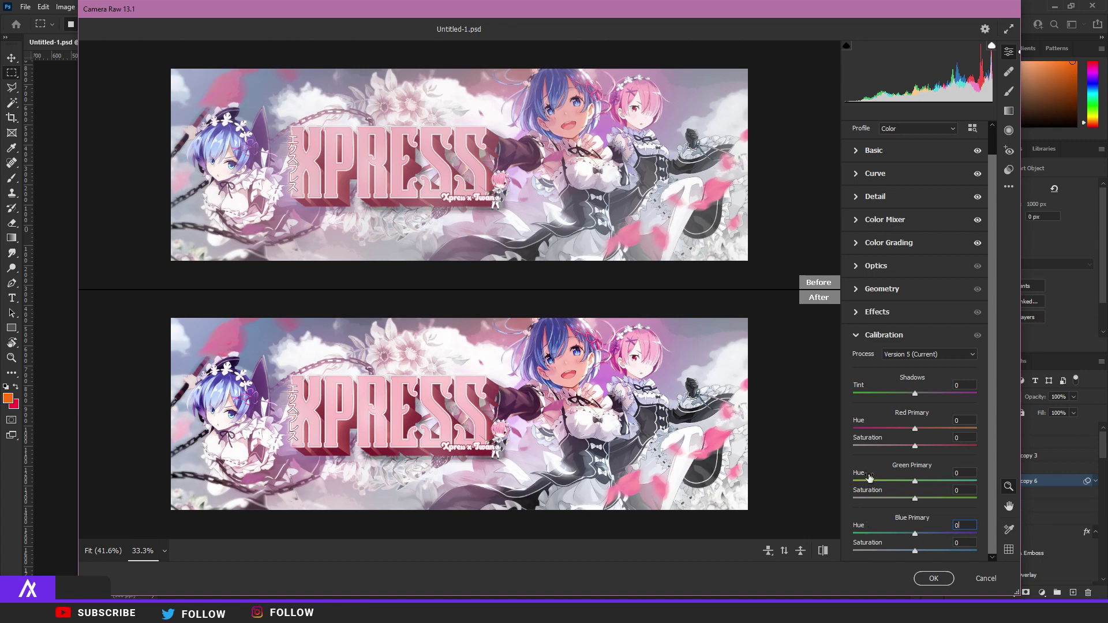
{"action": "scroll", "coordinate": [874, 484], "scroll_direction": "up", "scroll_amount": 1}
{"action": "left_click", "coordinate": [933, 579]}
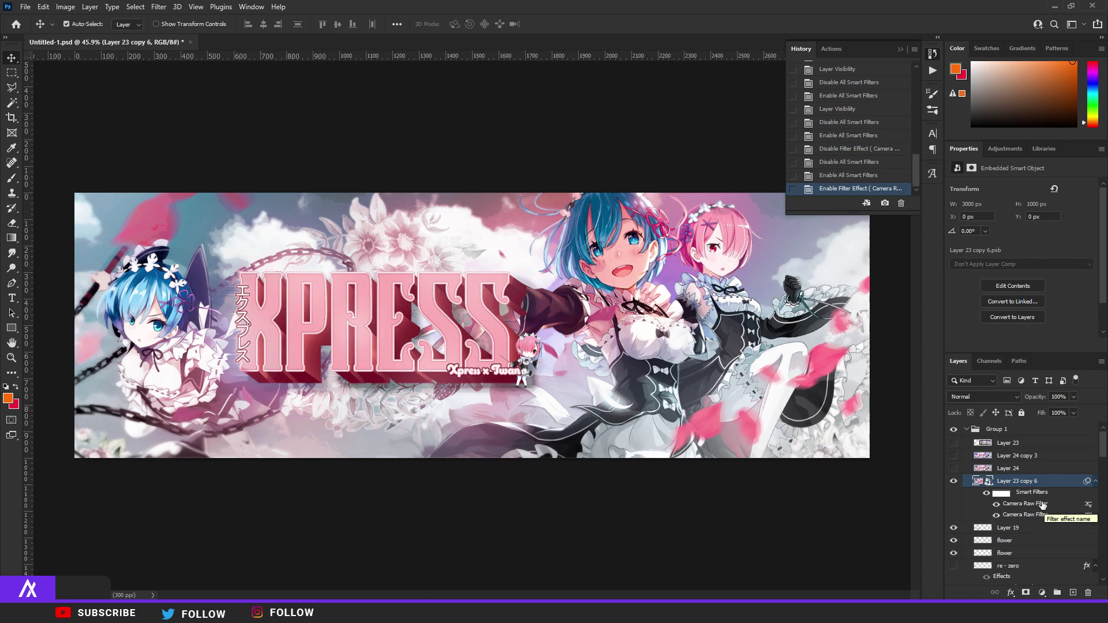
- Alt-drag the Camera Raw Filter smart filter to place a duplicate below it
{"action": "right_click", "coordinate": [1090, 505]}
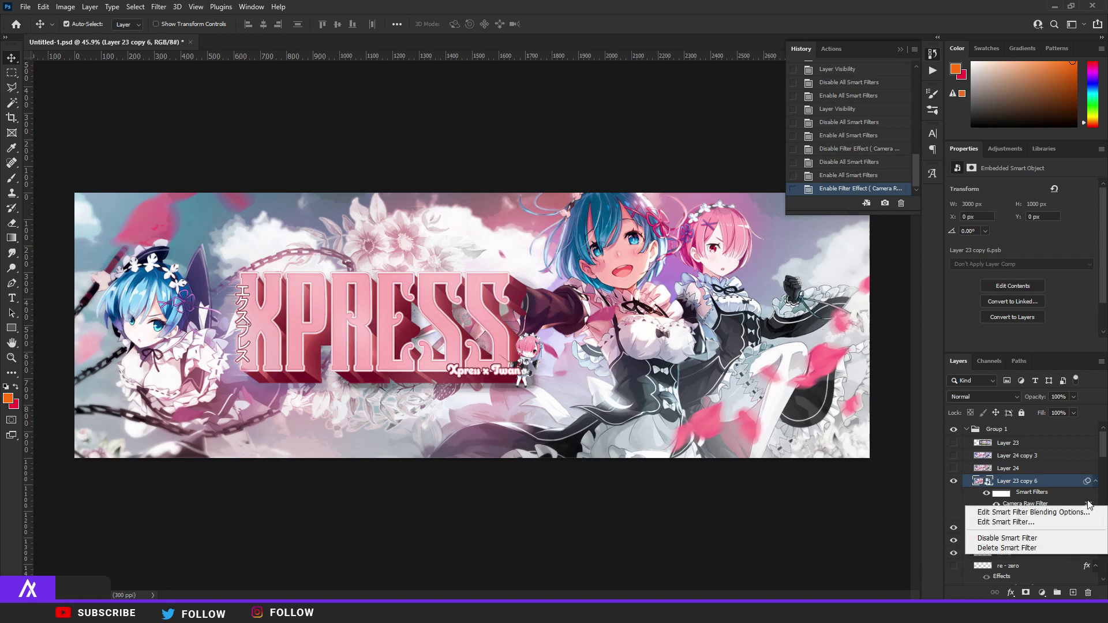
{"action": "left_click_drag", "start_coordinate": [1090, 505], "coordinate": [1089, 512]}
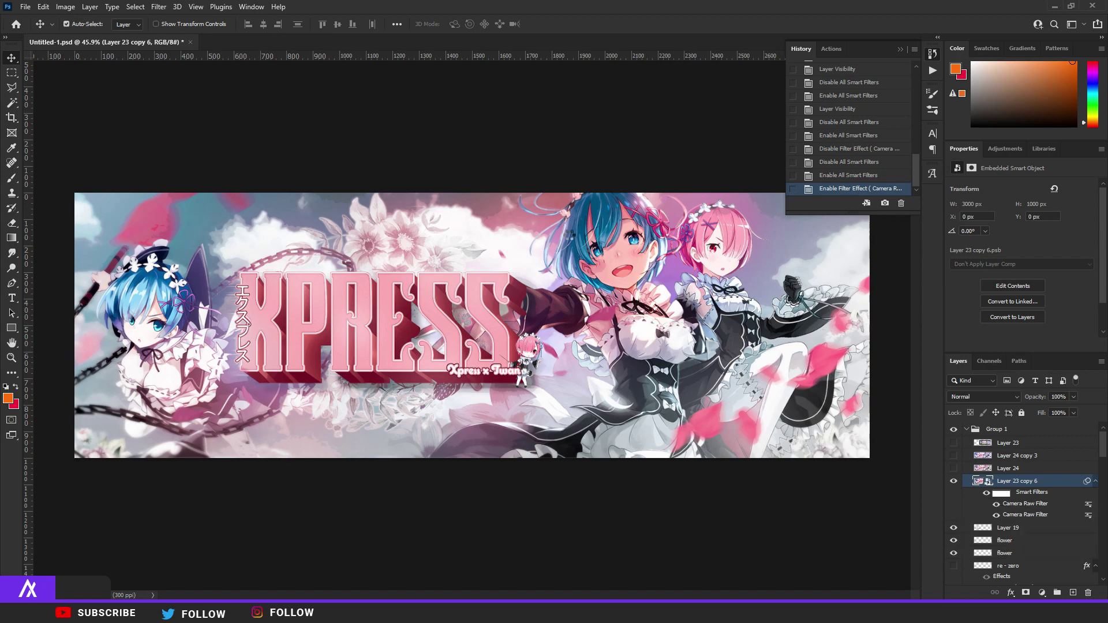
- Reopen Camera Raw, review Calibration, Color Grading, Color Mixer and Basic, then show Presets
{"action": "key", "text": "ctrl+shift+a"}
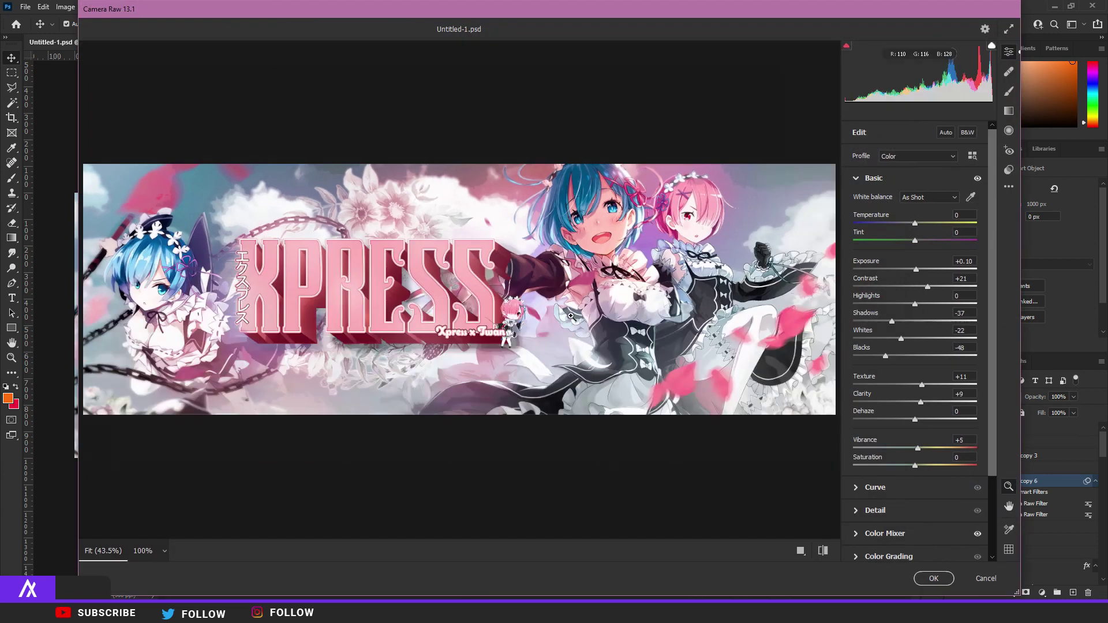
{"action": "scroll", "coordinate": [869, 449], "scroll_direction": "down", "scroll_amount": 3}
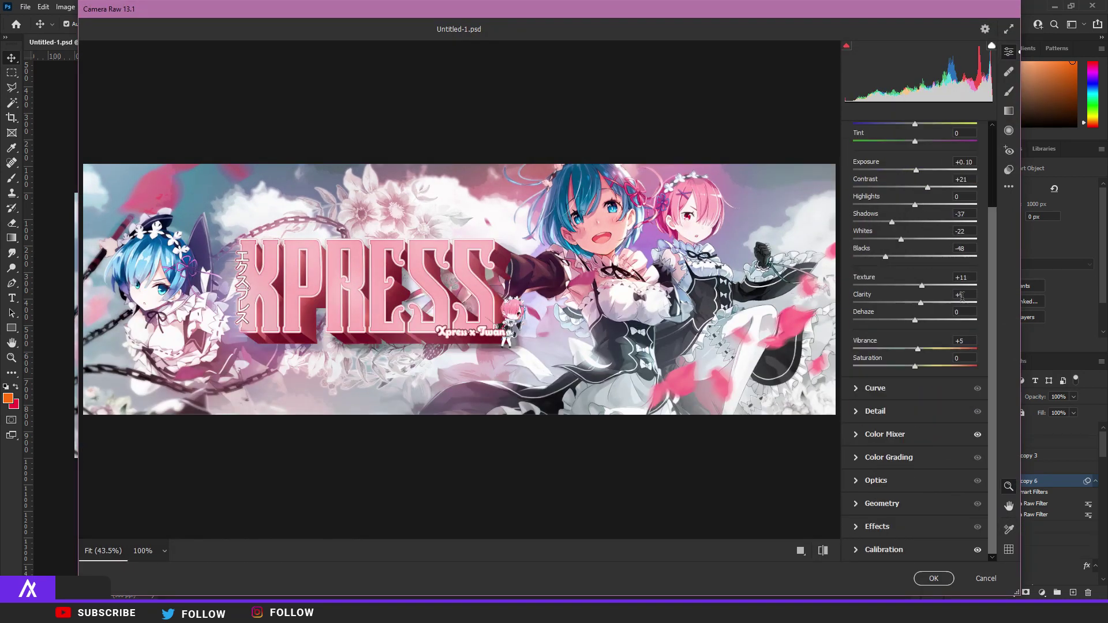
{"action": "left_click", "coordinate": [869, 547]}
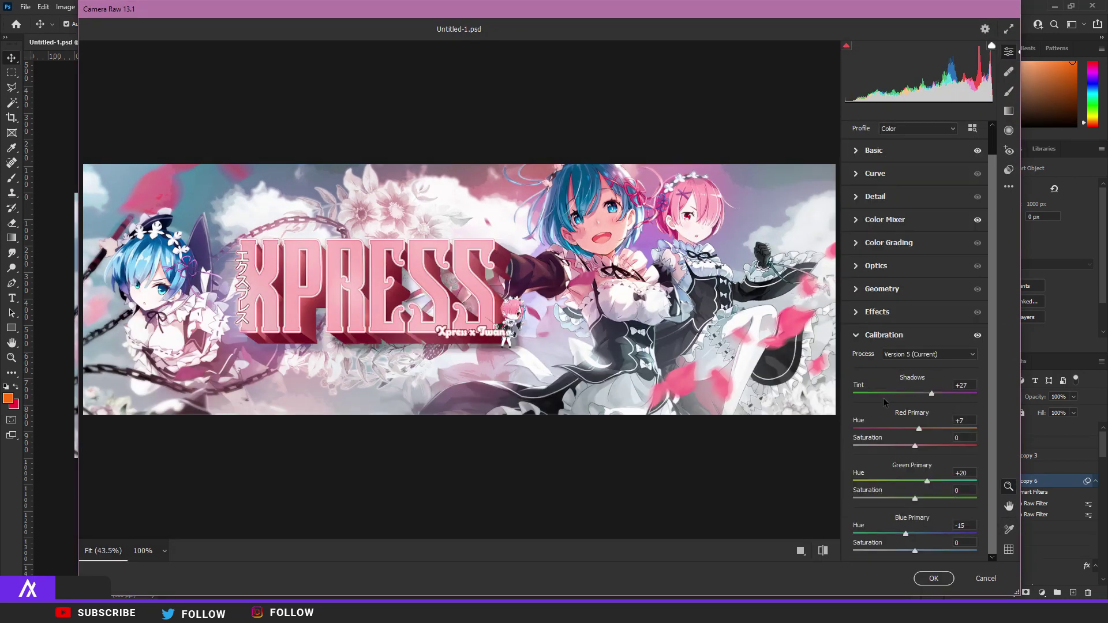
{"action": "scroll", "coordinate": [891, 317], "scroll_direction": "up", "scroll_amount": 1}
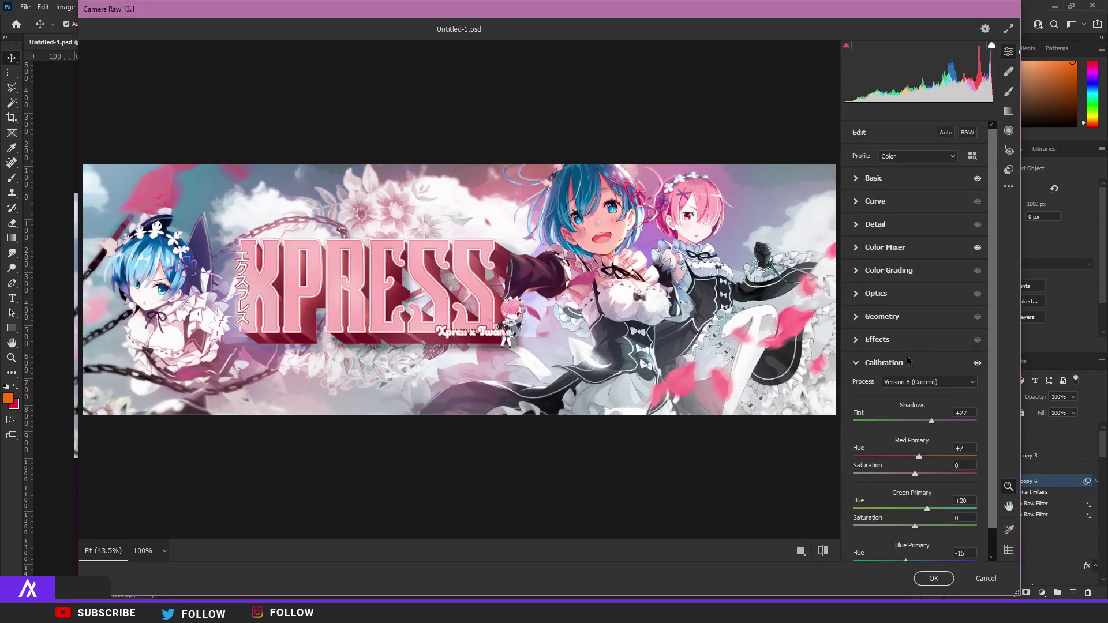
{"action": "left_click", "coordinate": [857, 272]}
{"action": "left_click", "coordinate": [857, 271]}
{"action": "left_click", "coordinate": [857, 247]}
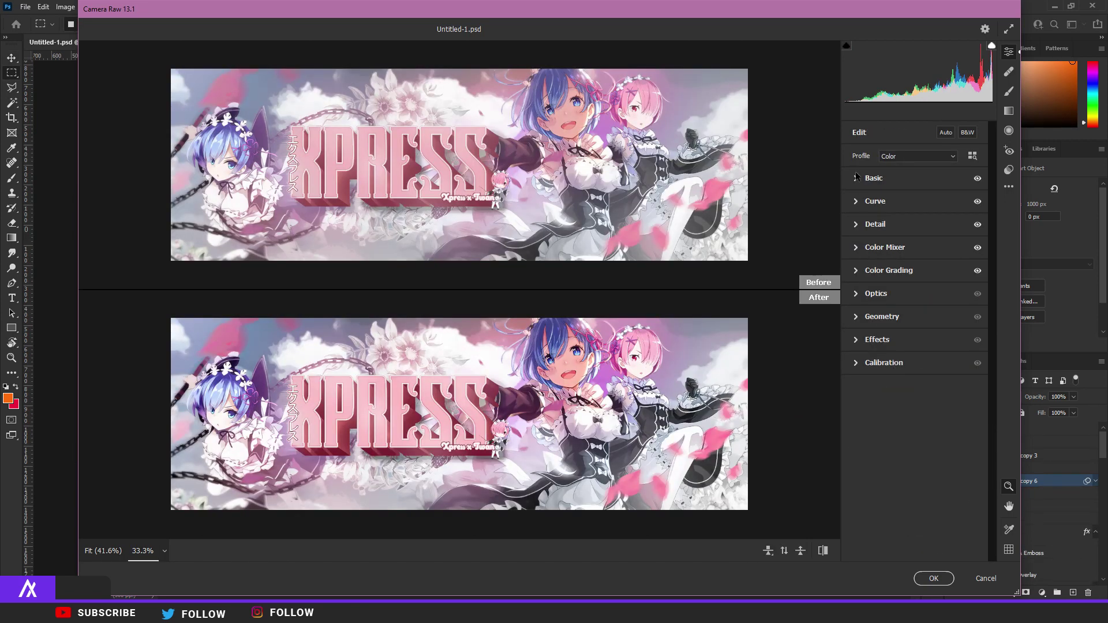
{"action": "left_click", "coordinate": [856, 178]}
{"action": "left_click", "coordinate": [873, 178]}
{"action": "left_click", "coordinate": [1009, 169]}
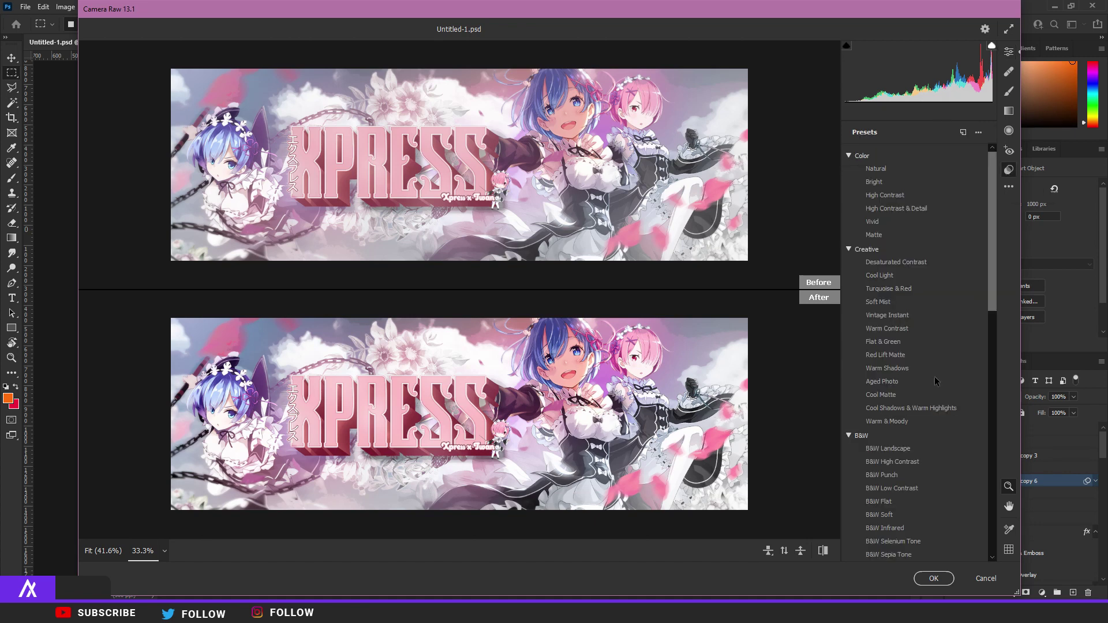
- Preview the Monarch and Xpress-1 presets, then return to the Edit panel's adjustments
{"action": "scroll", "coordinate": [936, 404], "scroll_direction": "down", "scroll_amount": 15}
{"action": "left_click", "coordinate": [938, 456]}
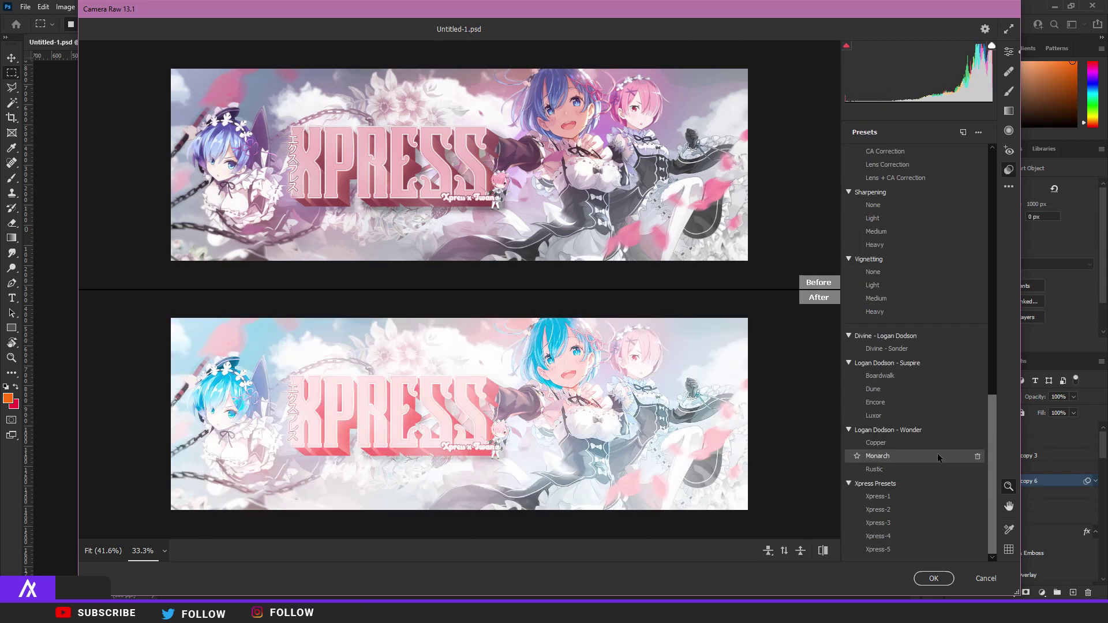
{"action": "left_click", "coordinate": [905, 496]}
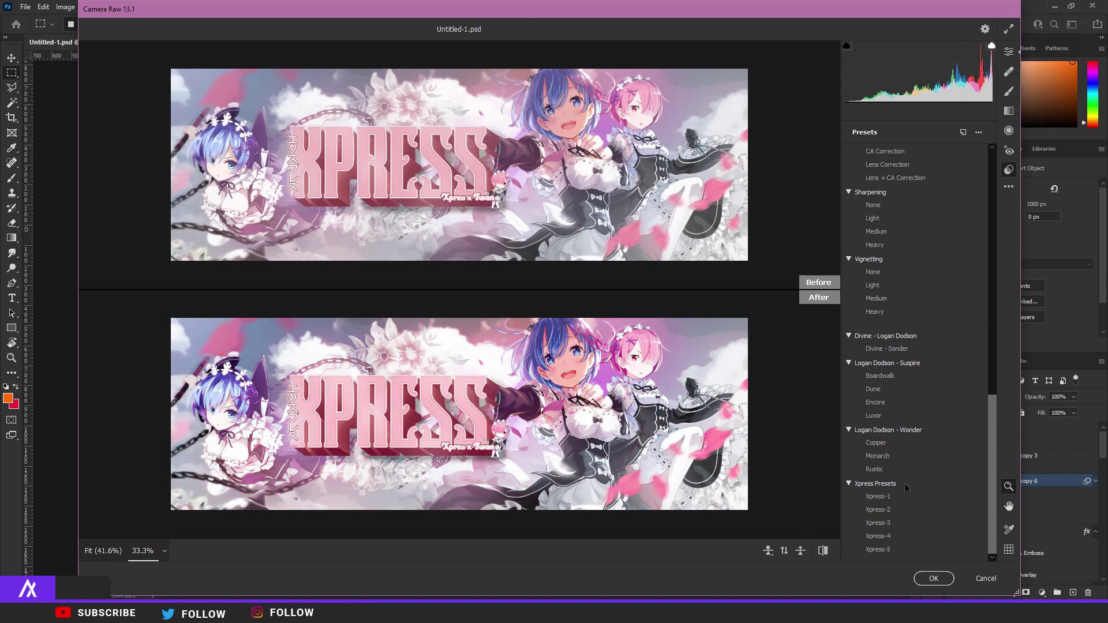
{"action": "key", "text": "e"}
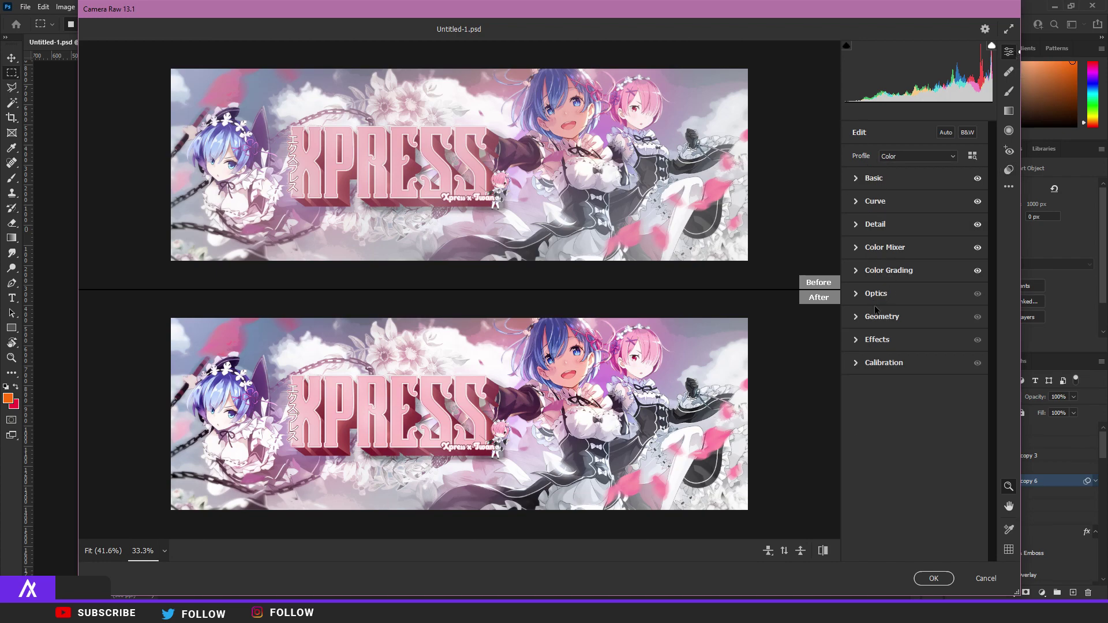
- Cancel Camera Raw and reopen the Camera Raw Filter on the merged Group 1 copy layer
{"action": "key", "text": "Escape"}
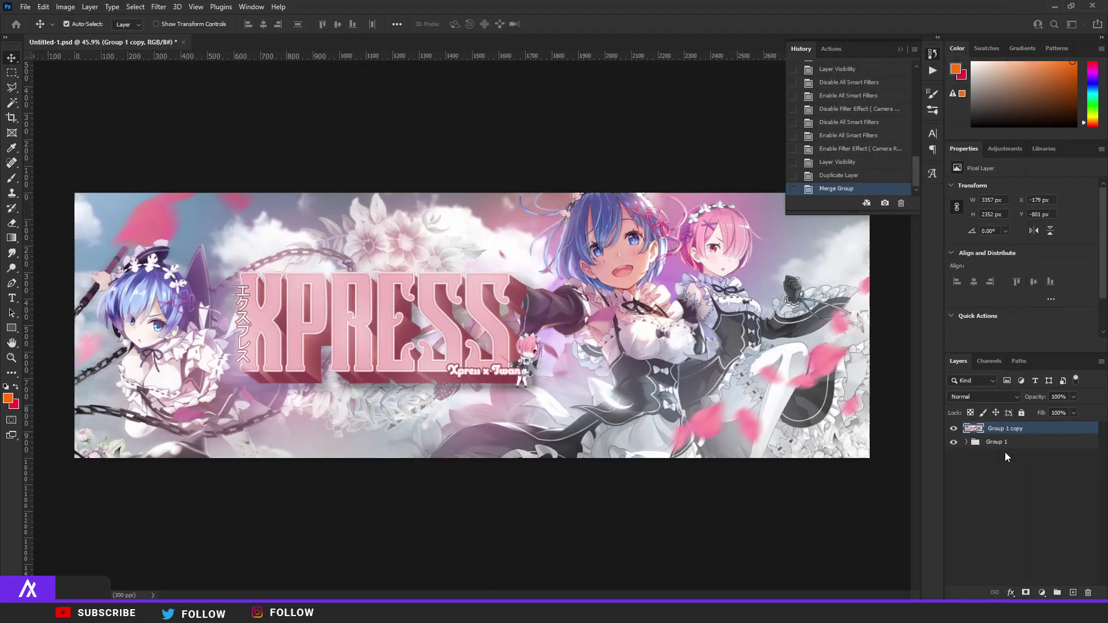
{"action": "right_click", "coordinate": [1010, 429]}
{"action": "left_click", "coordinate": [156, 7]}
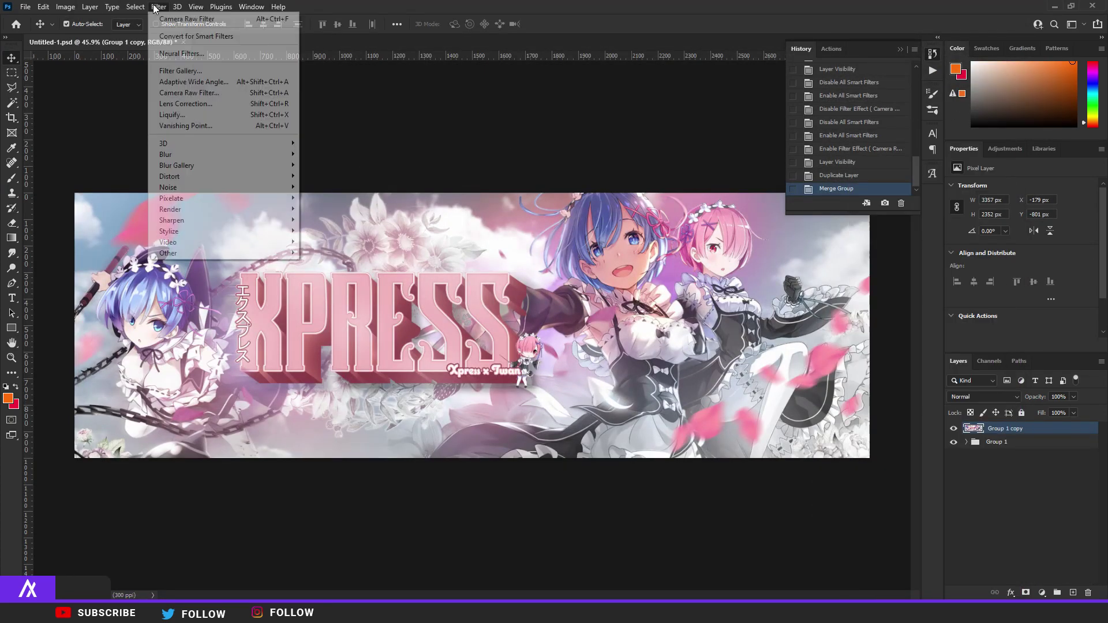
{"action": "left_click", "coordinate": [218, 93]}
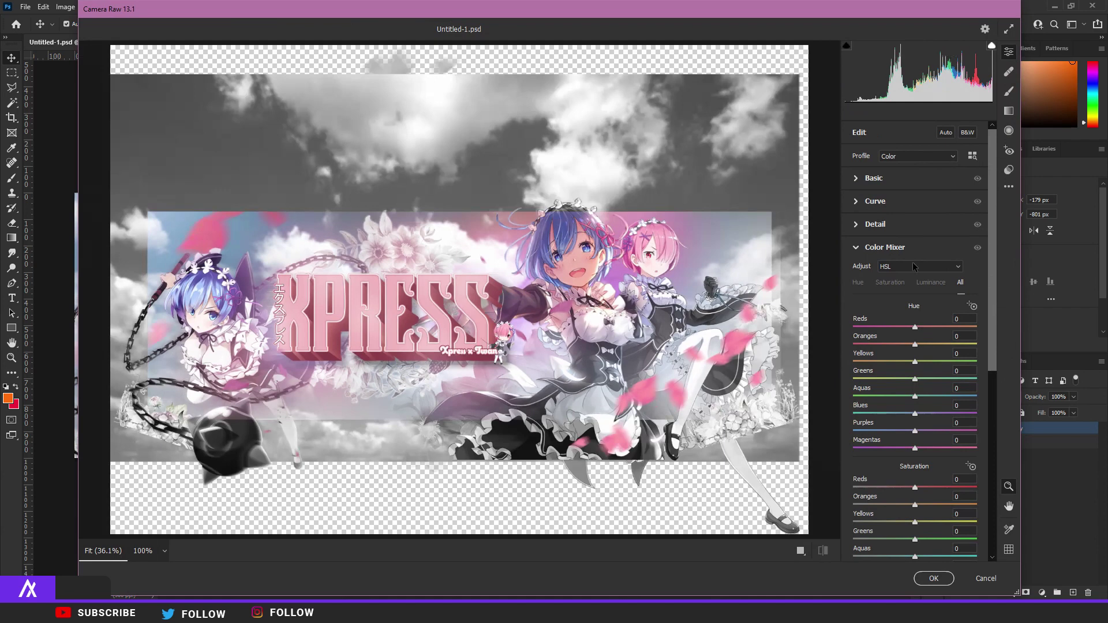
- Show the Camera Raw Presets list and start Import Profiles & Presets
{"action": "left_click", "coordinate": [1006, 189]}
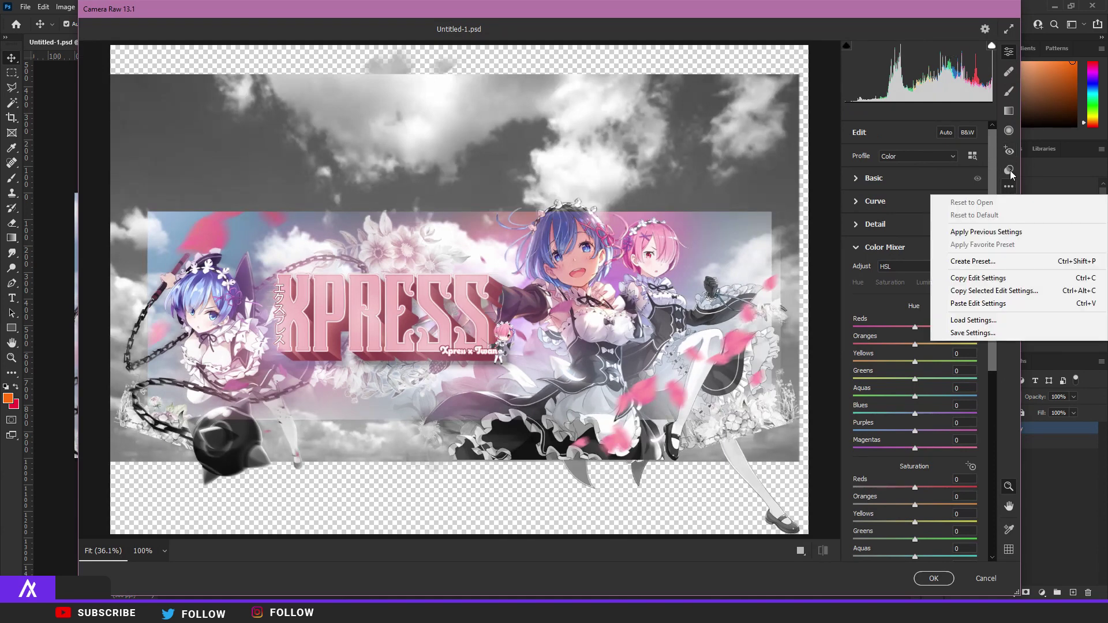
{"action": "left_click", "coordinate": [1010, 171]}
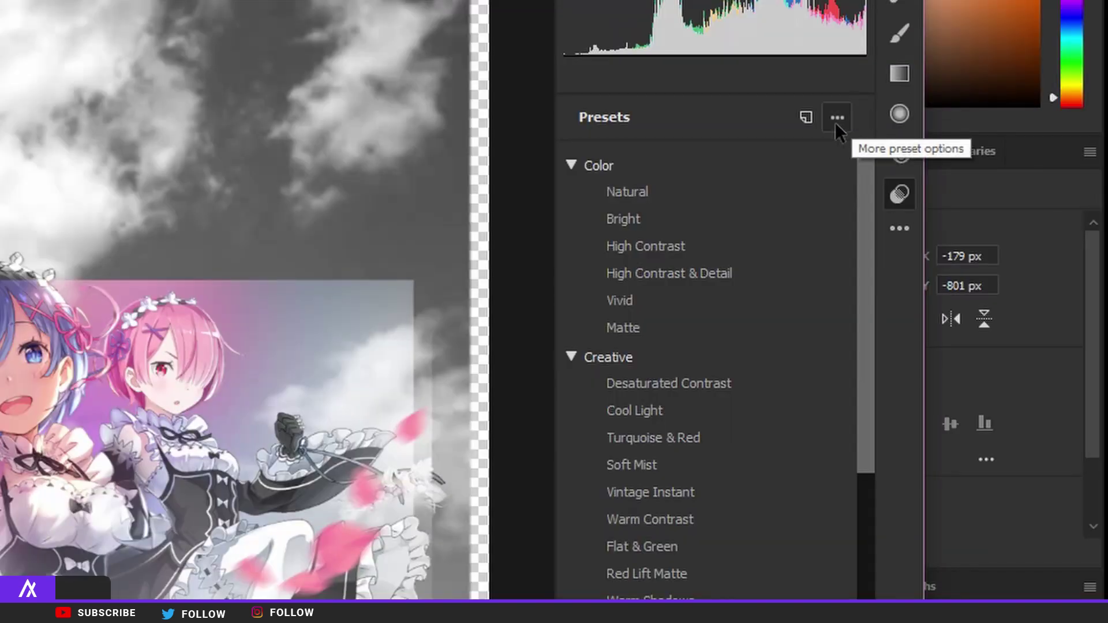
{"action": "left_click", "coordinate": [836, 123]}
{"action": "left_click", "coordinate": [824, 291]}
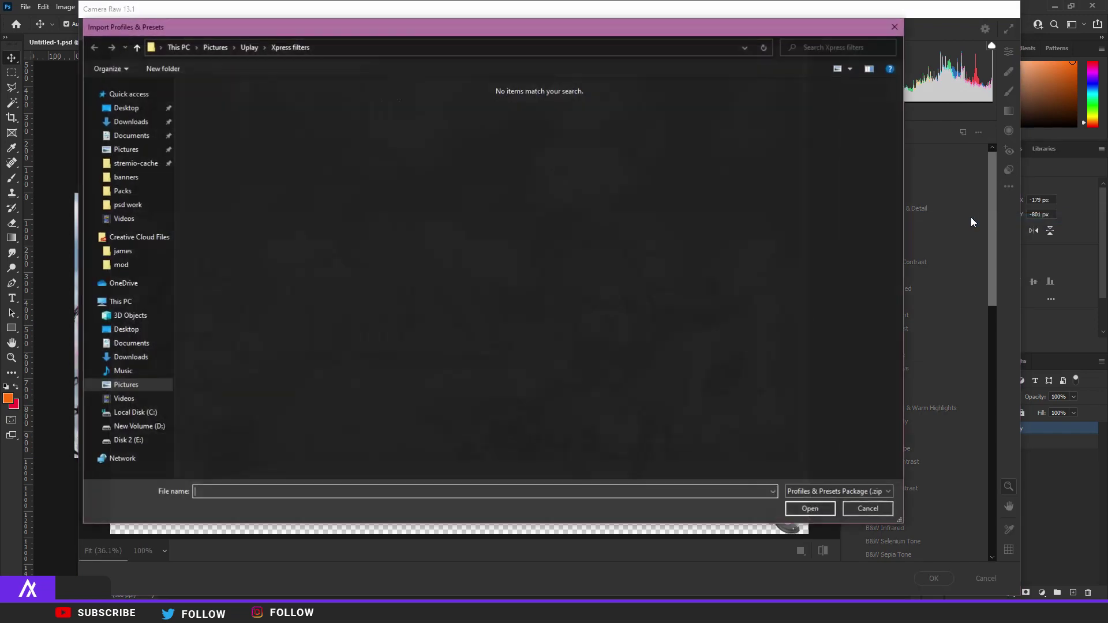
- Import the Xpress filters zip from the Uplay folder and dismiss the already-imported error
{"action": "left_click", "coordinate": [249, 46]}
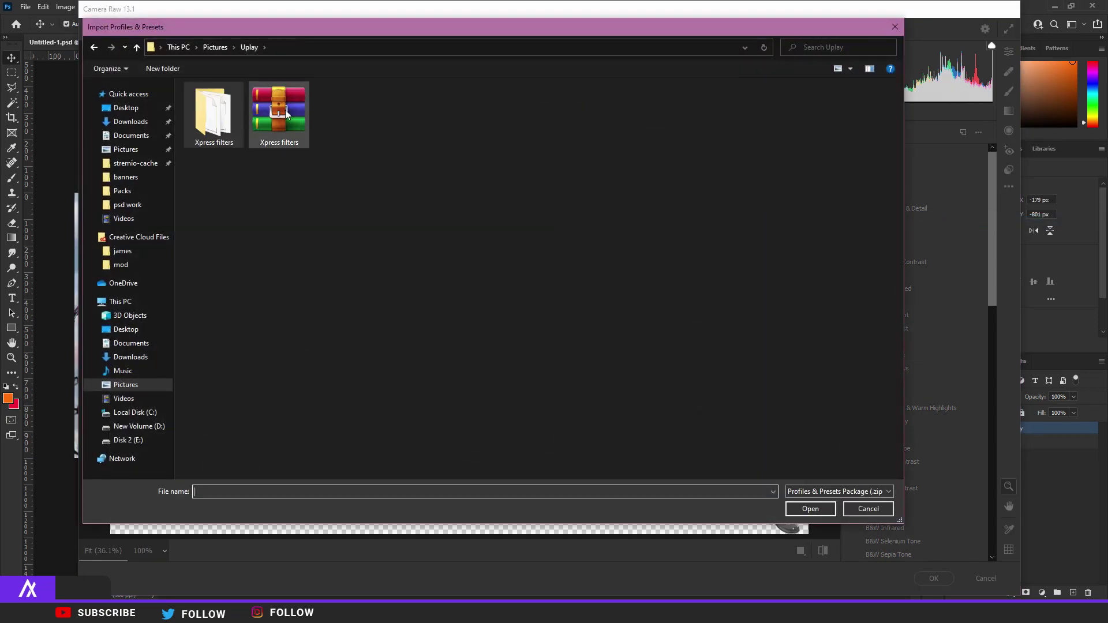
{"action": "left_click", "coordinate": [307, 127]}
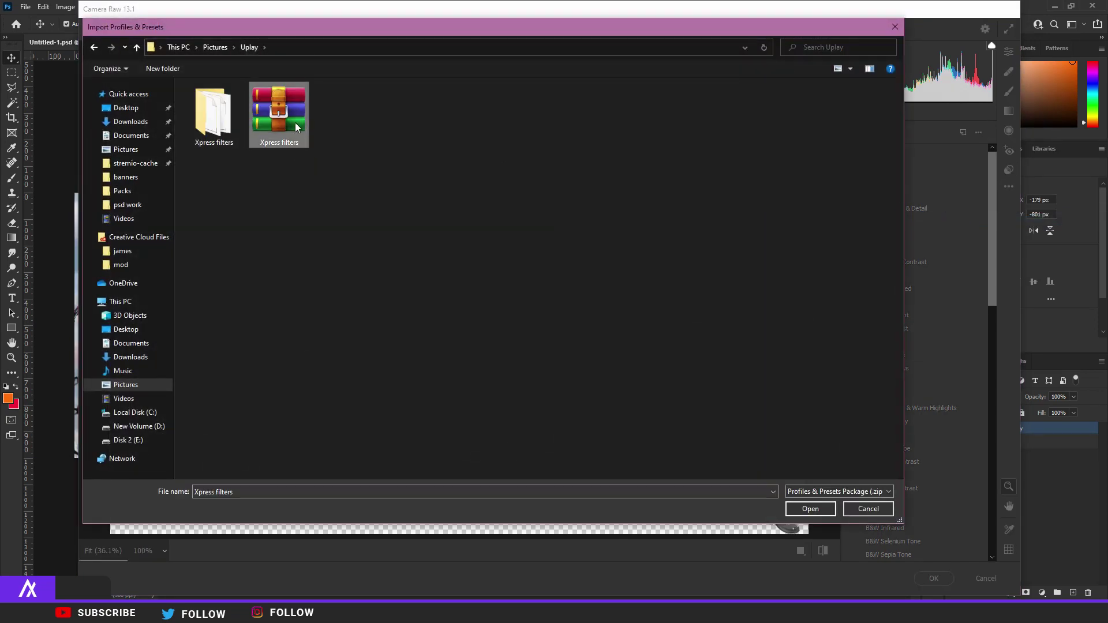
{"action": "right_click", "coordinate": [295, 123]}
{"action": "left_click", "coordinate": [354, 171]}
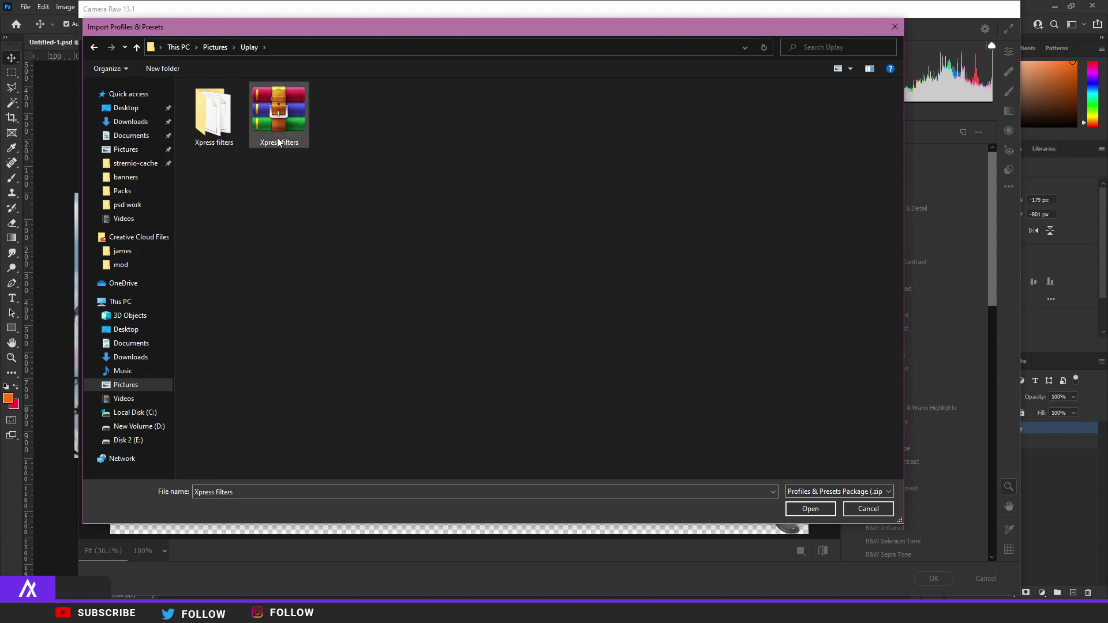
{"action": "left_click", "coordinate": [810, 508]}
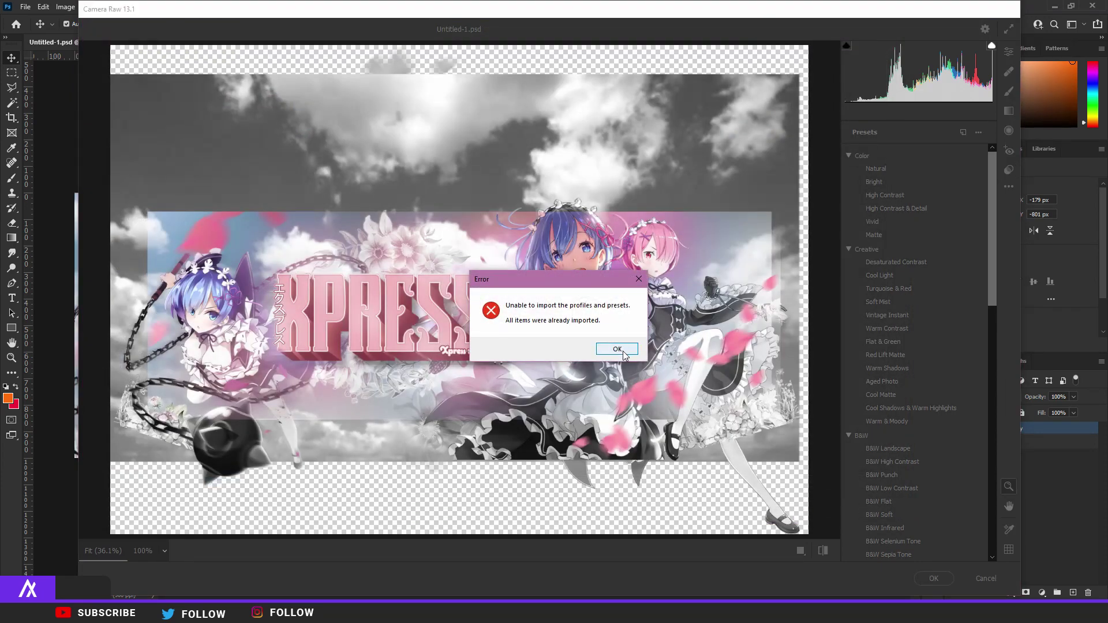
{"action": "left_click", "coordinate": [617, 349]}
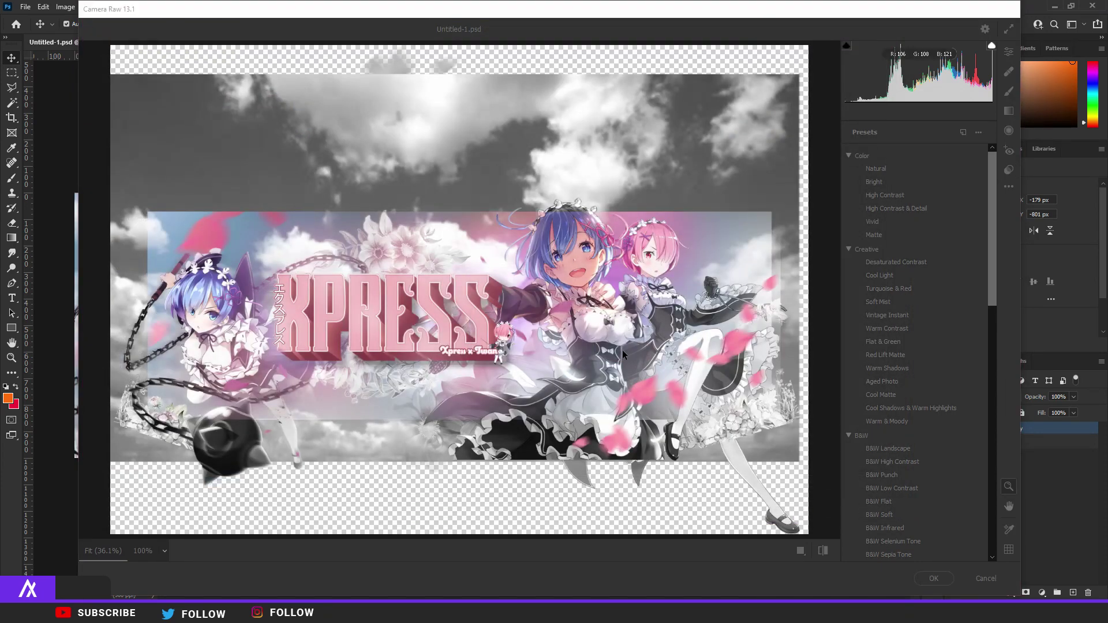
- Apply the Xpress video filter user preset to Group 1 copy and confirm with OK
{"action": "left_click", "coordinate": [990, 402]}
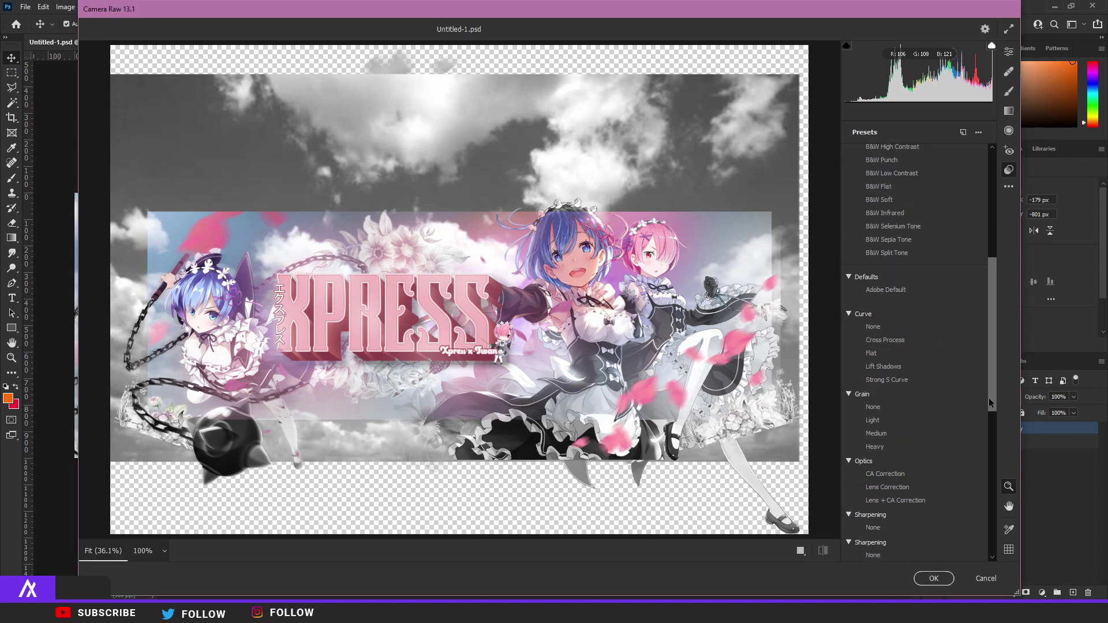
{"action": "scroll", "coordinate": [990, 402], "scroll_direction": "down", "scroll_amount": 5}
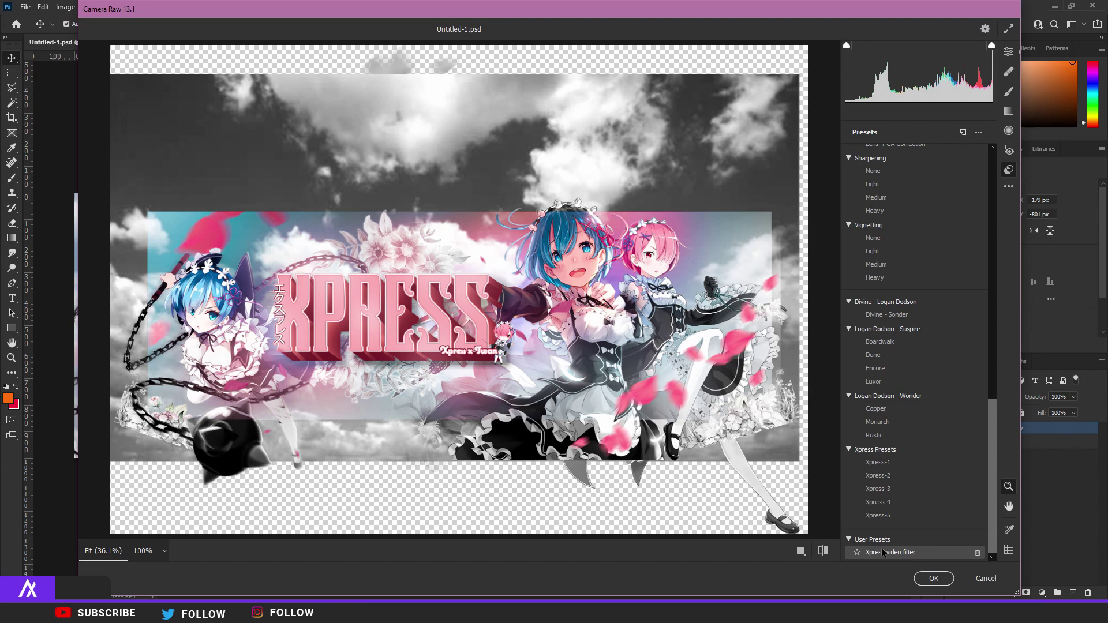
{"action": "left_click", "coordinate": [881, 552]}
{"action": "left_click", "coordinate": [933, 579]}
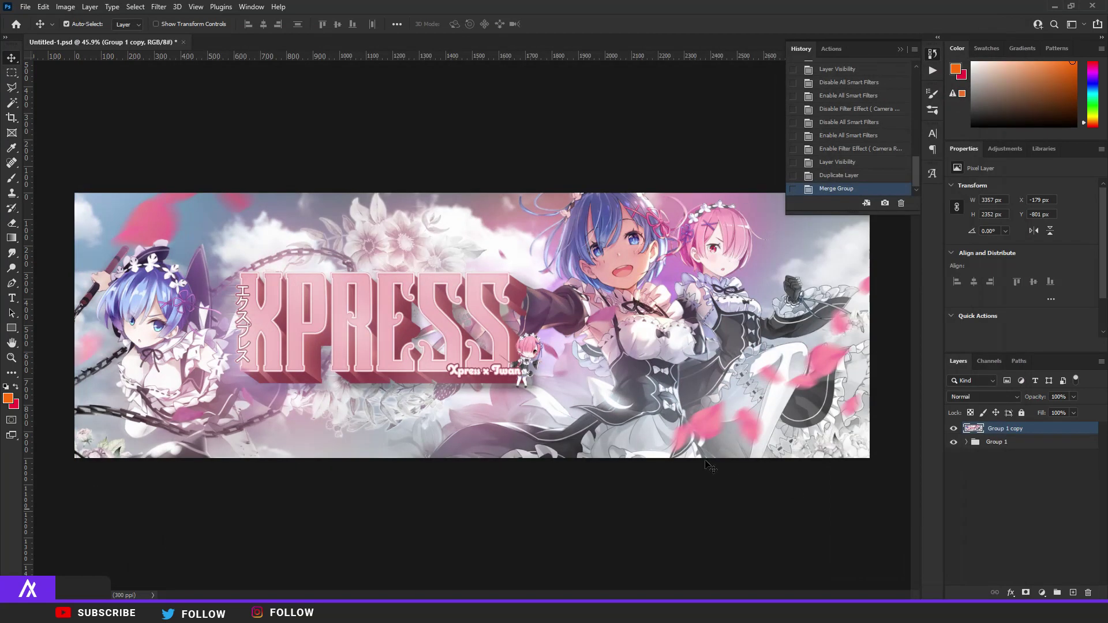